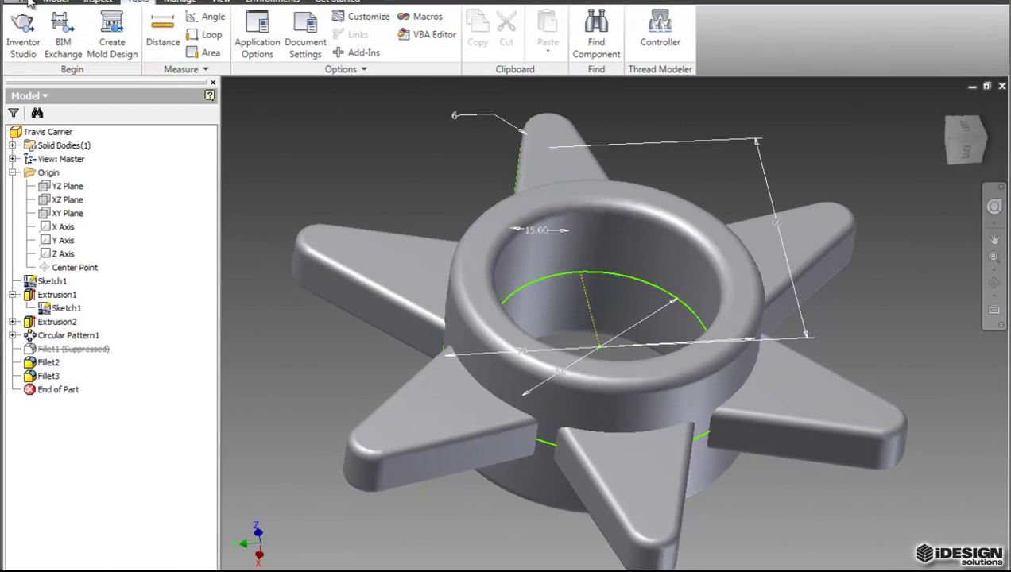
Create a new drawing, Drawing7, from the default ANSI - Large template.
{"action": "left_click", "coordinate": [24, 1]}
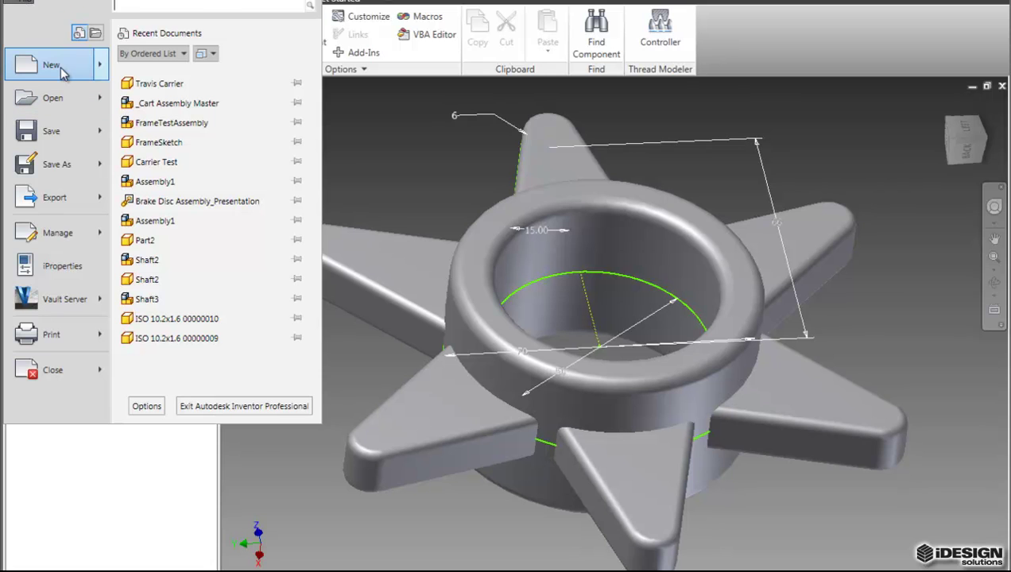
{"action": "mouse_move", "coordinate": [91, 64]}
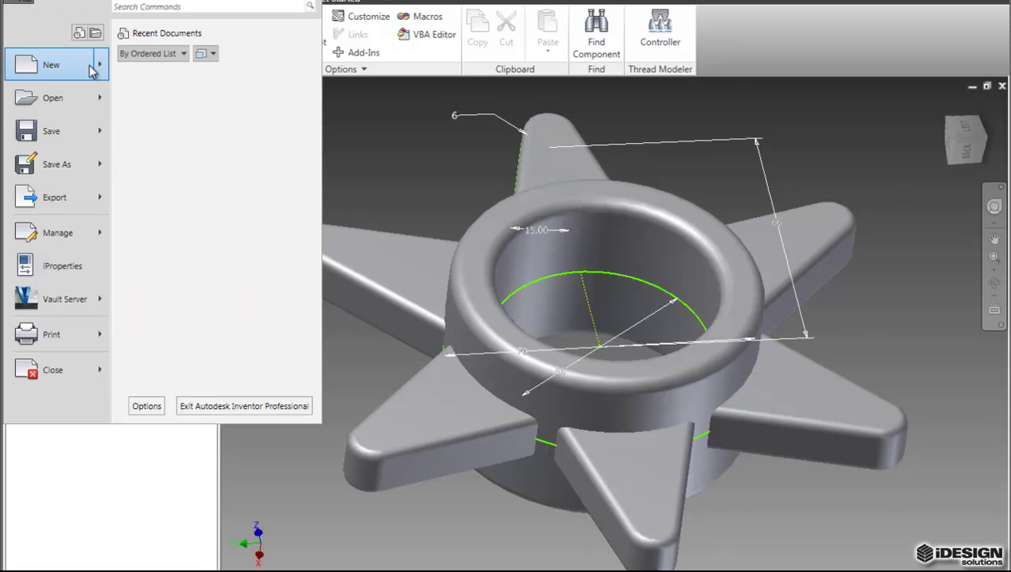
{"action": "left_click", "coordinate": [173, 155]}
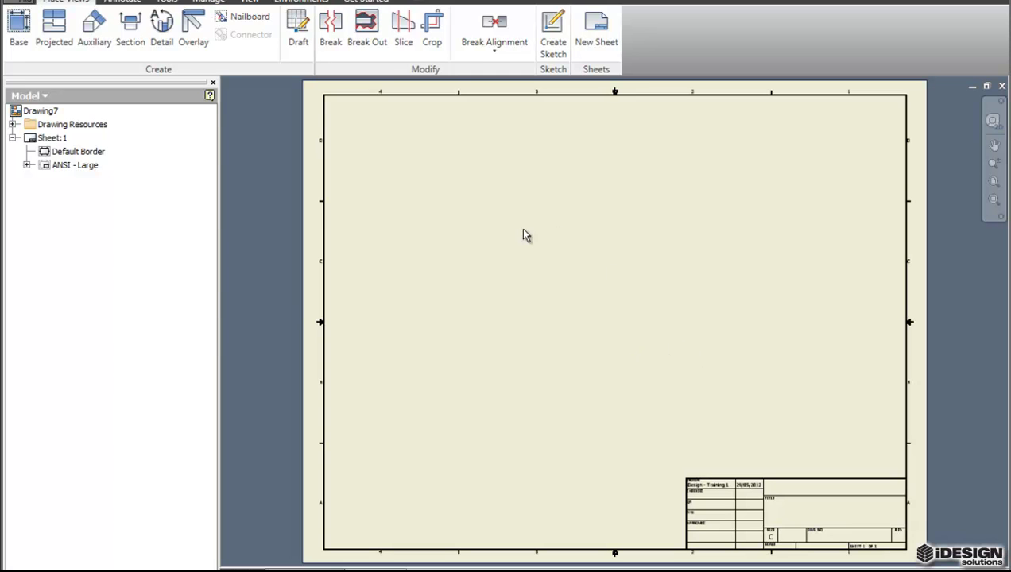
Place a 1:1 base view of Travis Carrier.ipt using the Left orientation.
{"action": "left_click", "coordinate": [18, 38]}
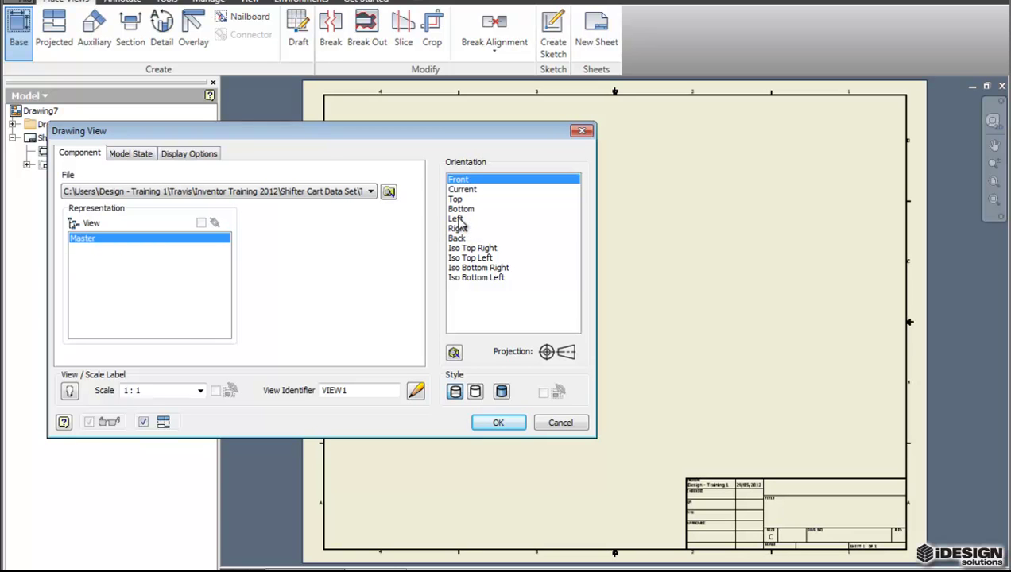
{"action": "left_click", "coordinate": [457, 219]}
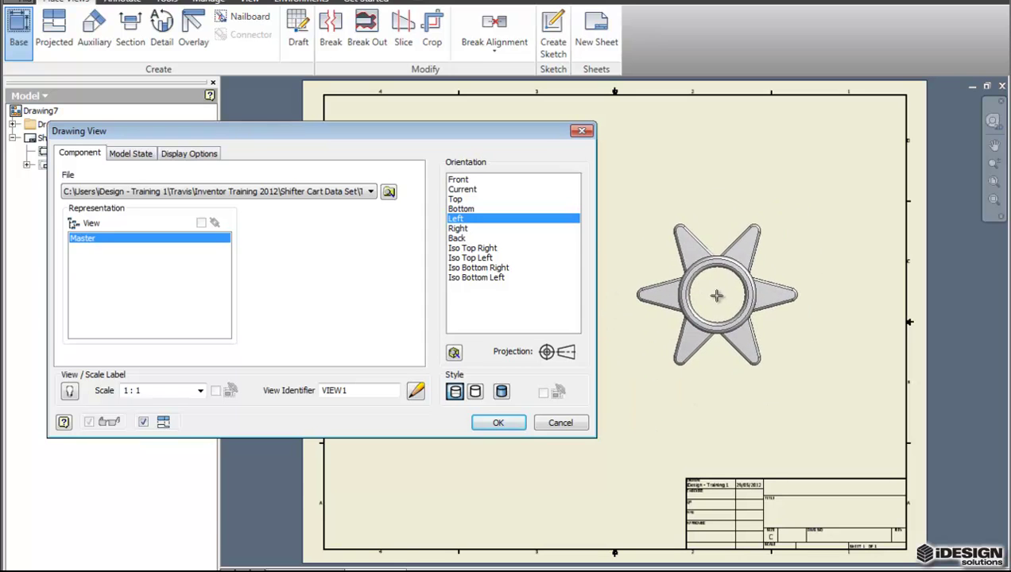
{"action": "left_click", "coordinate": [457, 239]}
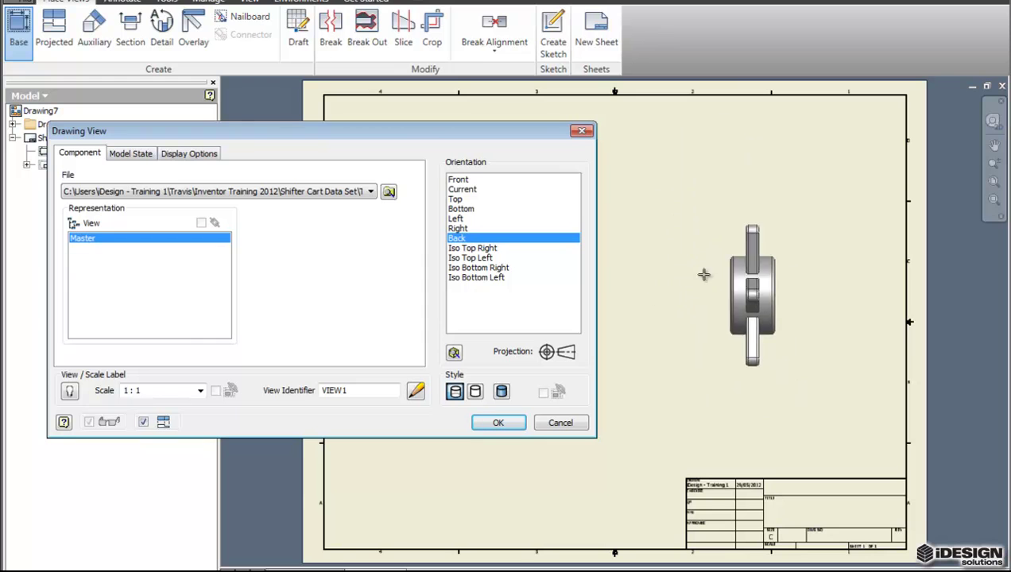
{"action": "left_click", "coordinate": [457, 219]}
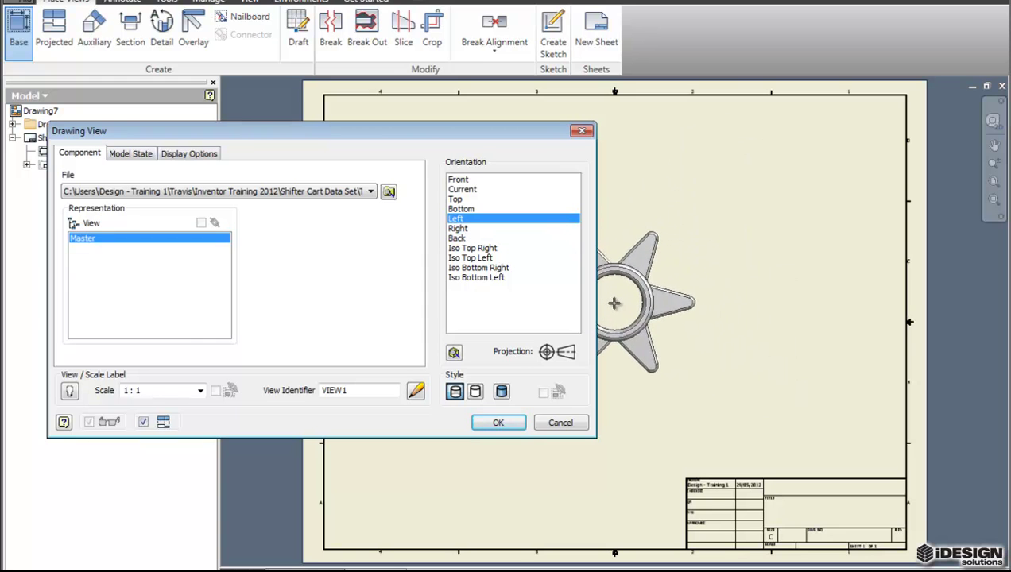
{"action": "left_click", "coordinate": [501, 426]}
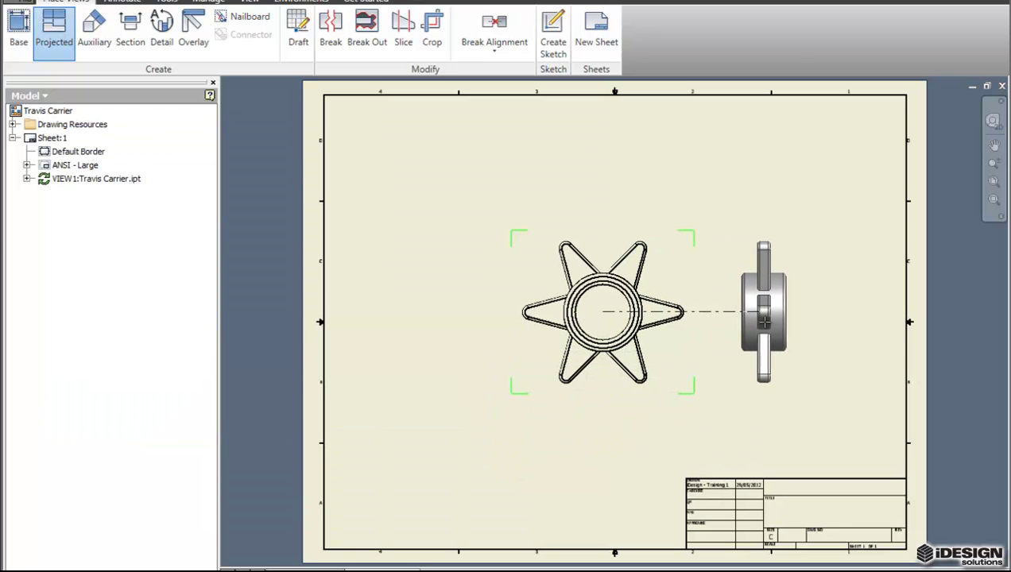
Project a side view right of VIEW1 and an isometric view at lower left.
{"action": "left_click", "coordinate": [765, 320]}
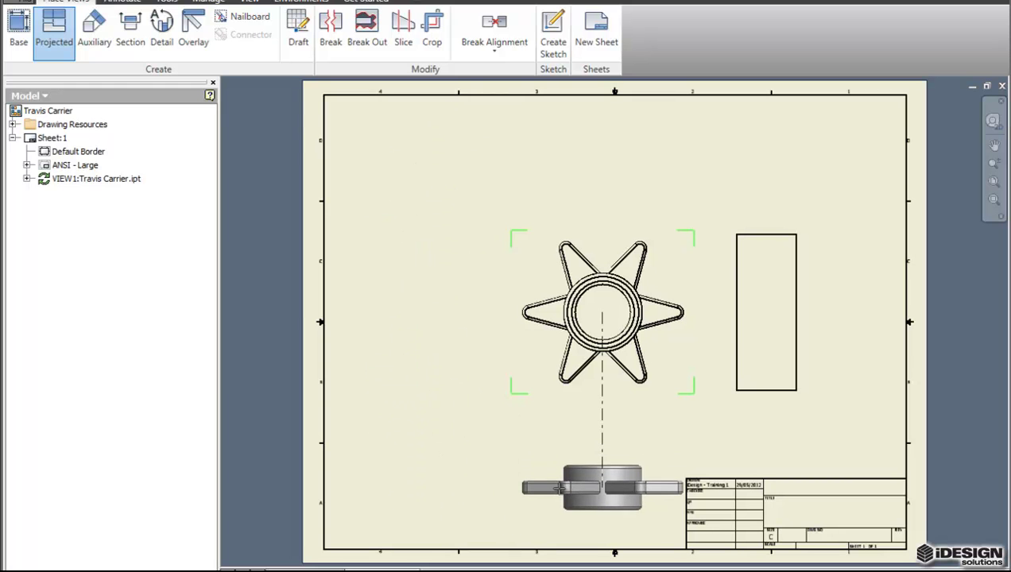
{"action": "left_click", "coordinate": [449, 446]}
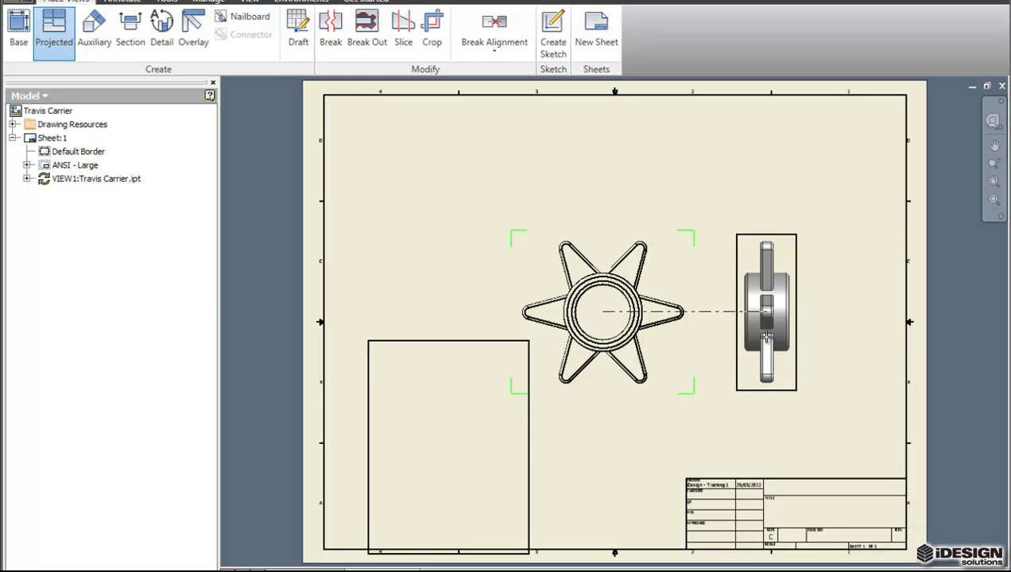
{"action": "left_click", "coordinate": [766, 338]}
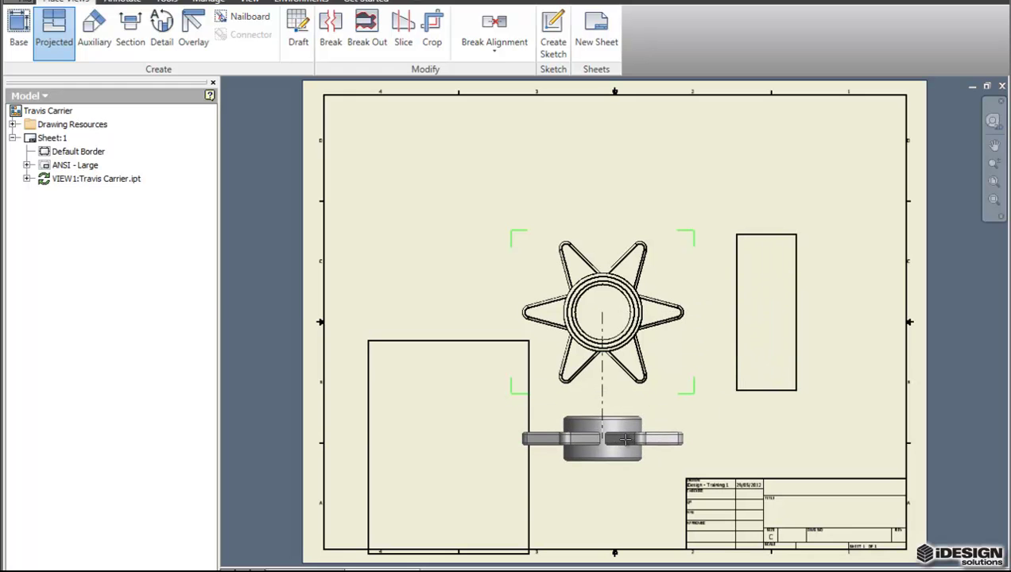
{"action": "right_click", "coordinate": [658, 450]}
{"action": "left_click", "coordinate": [655, 443]}
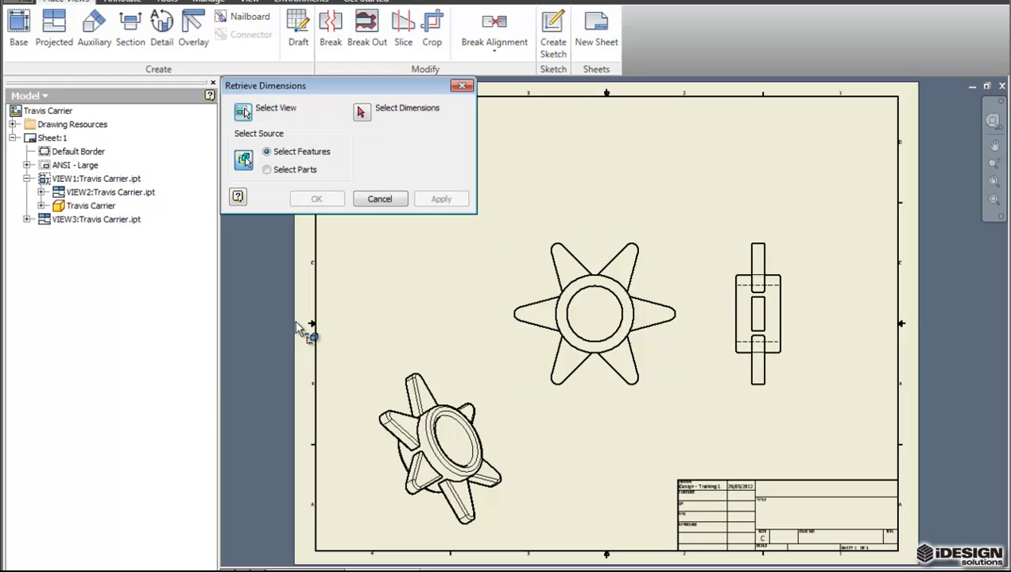
Retrieve the model dimensions Ø2.76, Ø1.97, 15°, R.24 and 2.60 onto the star view.
{"action": "left_click", "coordinate": [243, 113]}
{"action": "left_click", "coordinate": [658, 263]}
{"action": "left_click", "coordinate": [362, 113]}
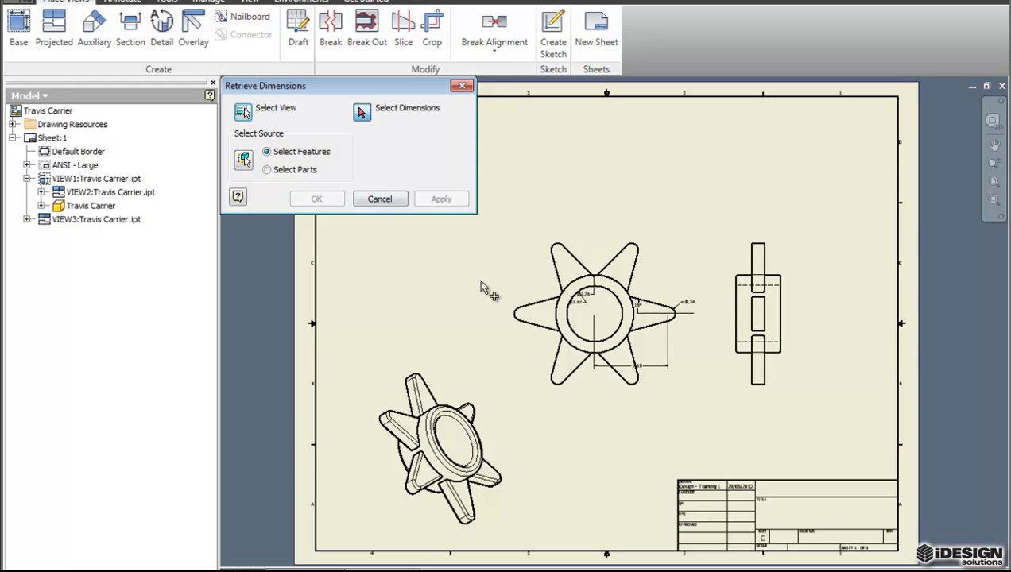
{"action": "scroll", "coordinate": [603, 334], "scroll_direction": "up", "scroll_amount": 3}
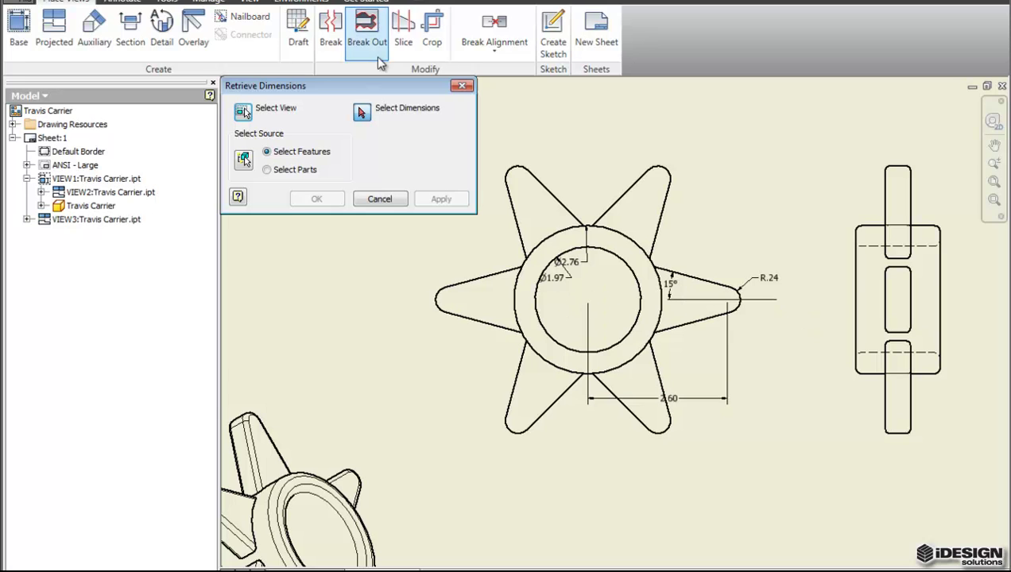
Accept the retrieved dimensions and move 2.60 below the star, R.24 and 15° outward.
{"action": "left_click_drag", "start_coordinate": [505, 212], "coordinate": [795, 433]}
{"action": "left_click", "coordinate": [318, 199]}
{"action": "middle_click_drag", "start_coordinate": [633, 426], "coordinate": [648, 455]}
{"action": "left_click", "coordinate": [710, 430]}
{"action": "left_click_drag", "start_coordinate": [712, 431], "coordinate": [716, 487]}
{"action": "left_click", "coordinate": [782, 297]}
{"action": "left_click_drag", "start_coordinate": [762, 305], "coordinate": [782, 277]}
{"action": "left_click", "coordinate": [686, 322]}
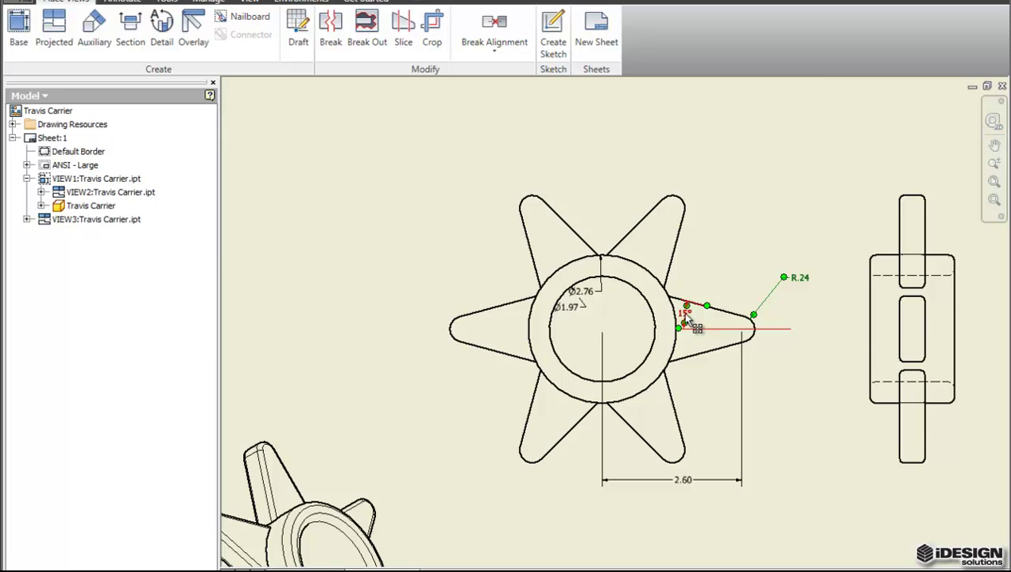
{"action": "mouse_move", "coordinate": [691, 322]}
{"action": "left_mouse_down"}
{"action": "mouse_move", "coordinate": [763, 334]}
{"action": "mouse_move", "coordinate": [819, 325]}
{"action": "mouse_move", "coordinate": [773, 348]}
{"action": "mouse_move", "coordinate": [787, 362]}
{"action": "mouse_move", "coordinate": [693, 318]}
{"action": "left_mouse_up"}
Pull Ø1.97 and Ø2.76 out of the circles onto leaders at the upper left.
{"action": "scroll", "coordinate": [593, 320], "scroll_direction": "up", "scroll_amount": 3}
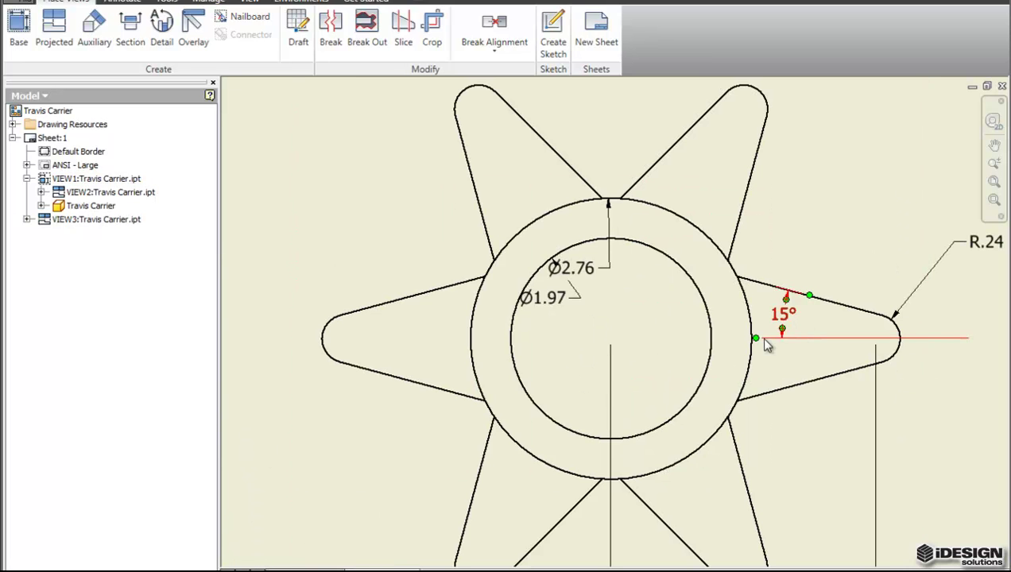
{"action": "scroll", "coordinate": [588, 314], "scroll_direction": "down", "scroll_amount": 3}
{"action": "left_click", "coordinate": [577, 307]}
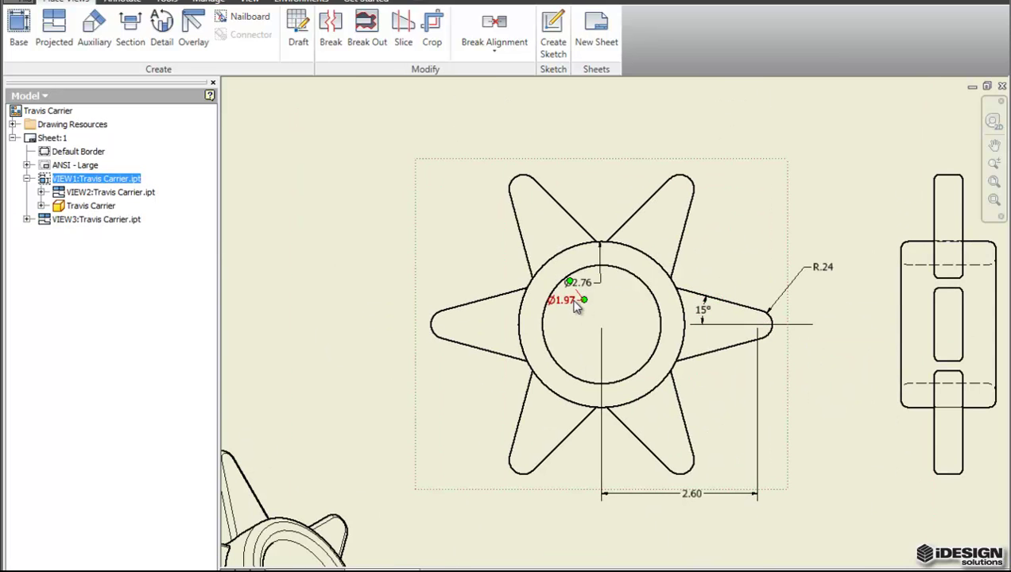
{"action": "left_click_drag", "start_coordinate": [591, 311], "coordinate": [445, 238]}
{"action": "left_click", "coordinate": [598, 284]}
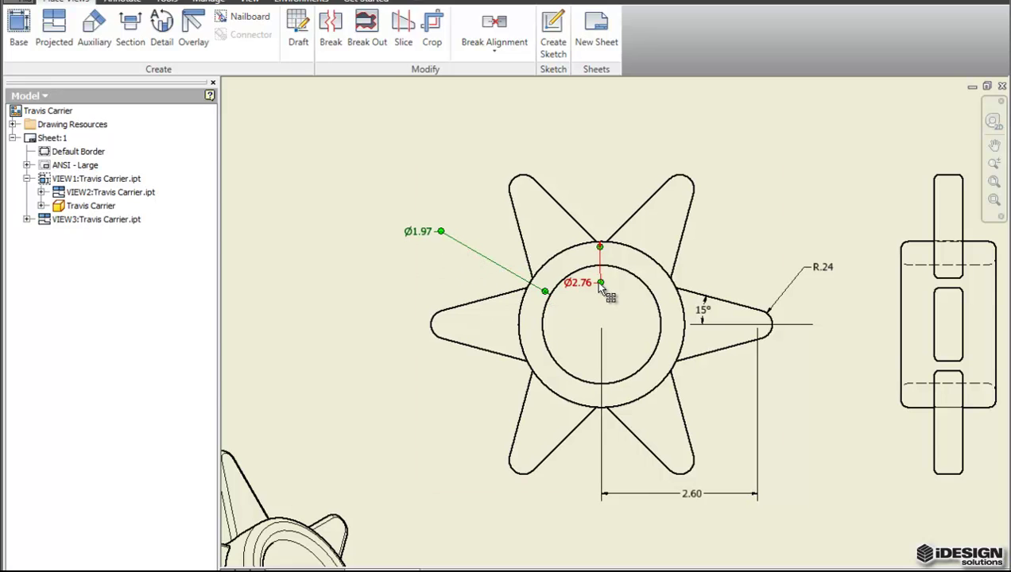
{"action": "left_click_drag", "start_coordinate": [601, 284], "coordinate": [450, 183]}
{"action": "scroll", "coordinate": [512, 349], "scroll_direction": "down", "scroll_amount": 5}
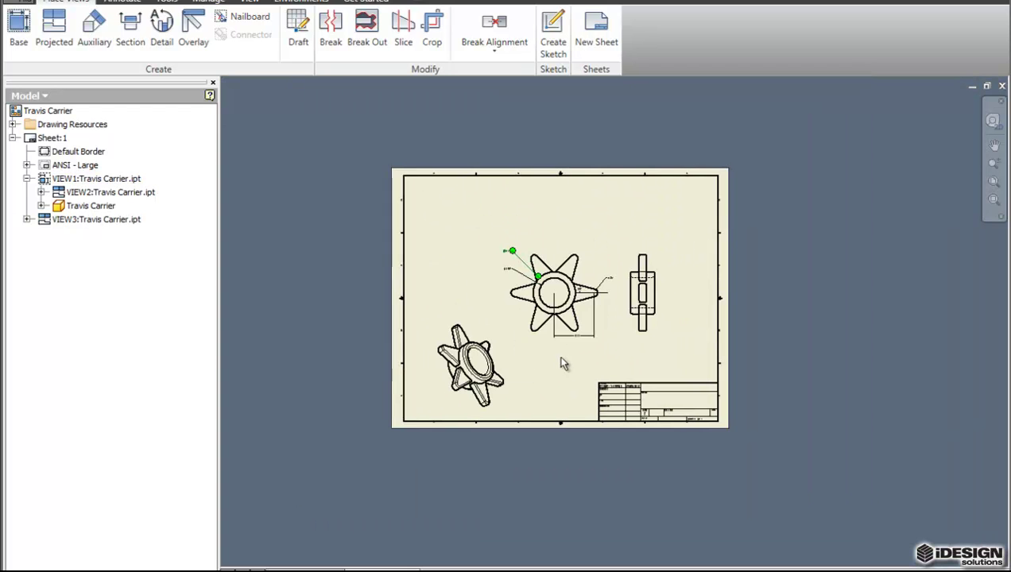
{"action": "left_click", "coordinate": [561, 363]}
{"action": "scroll", "coordinate": [516, 298], "scroll_direction": "up", "scroll_amount": 5}
{"action": "scroll", "coordinate": [568, 318], "scroll_direction": "down", "scroll_amount": 5}
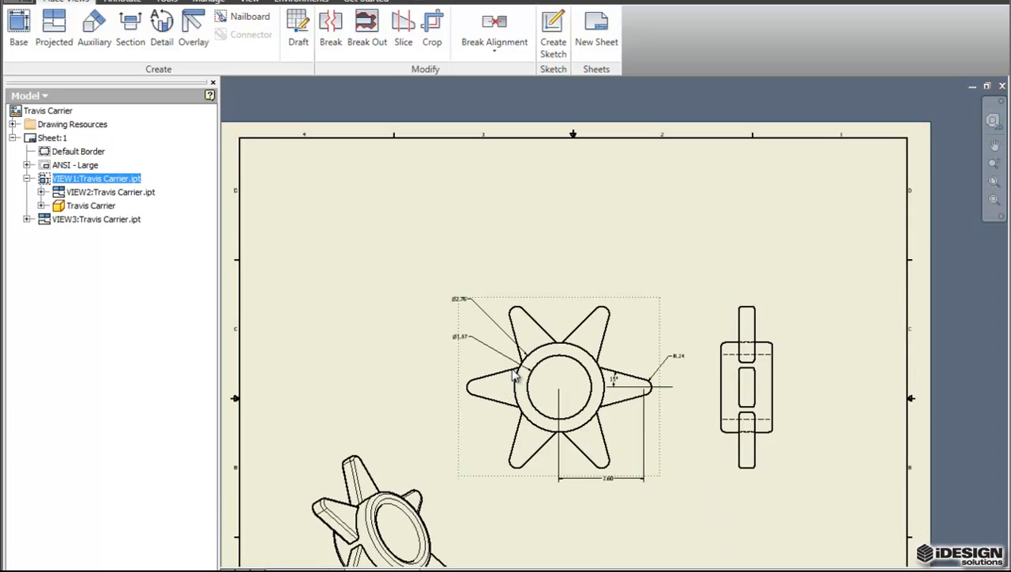
Draw section line A-A across the star view from the left tooth tip to the right.
{"action": "left_click", "coordinate": [128, 35]}
{"action": "left_click", "coordinate": [552, 405]}
{"action": "left_click", "coordinate": [136, 36]}
{"action": "mouse_move", "coordinate": [415, 401]}
{"action": "middle_mouse_down"}
{"action": "mouse_move", "coordinate": [443, 367]}
{"action": "mouse_move", "coordinate": [452, 316]}
{"action": "middle_mouse_up"}
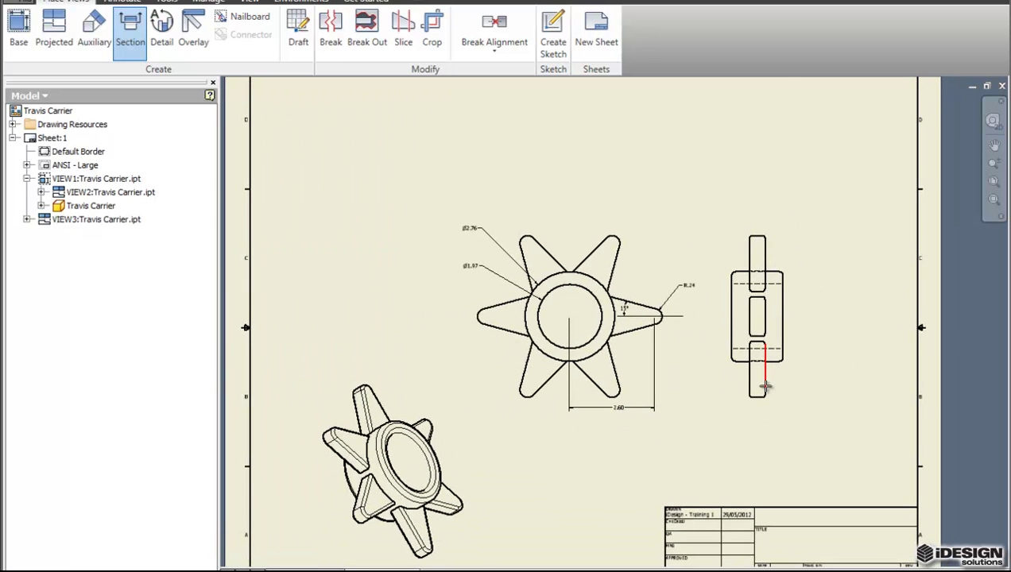
{"action": "middle_click_drag", "start_coordinate": [532, 308], "coordinate": [521, 331]}
{"action": "scroll", "coordinate": [509, 349], "scroll_direction": "up", "scroll_amount": 3}
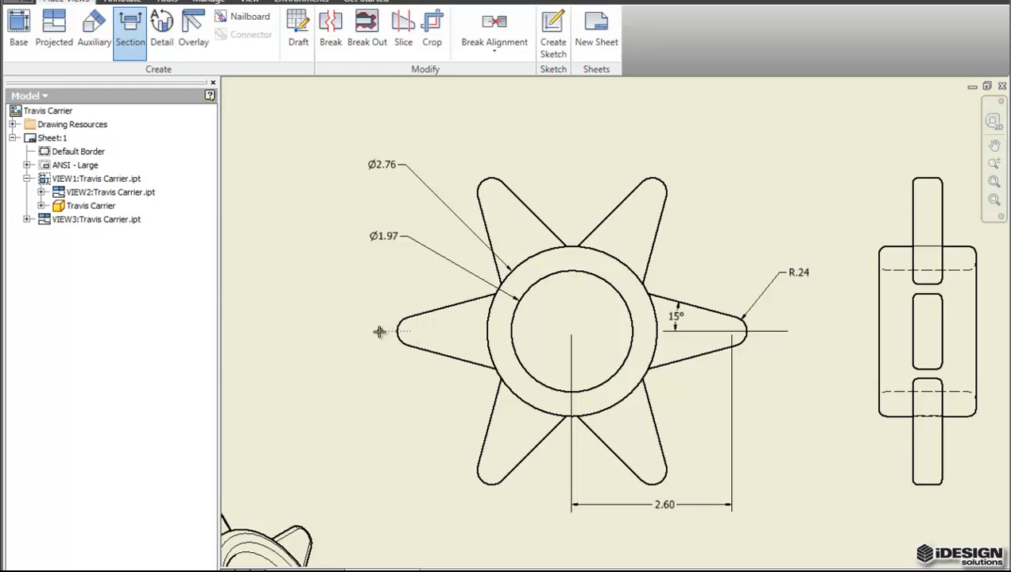
{"action": "left_click", "coordinate": [395, 331]}
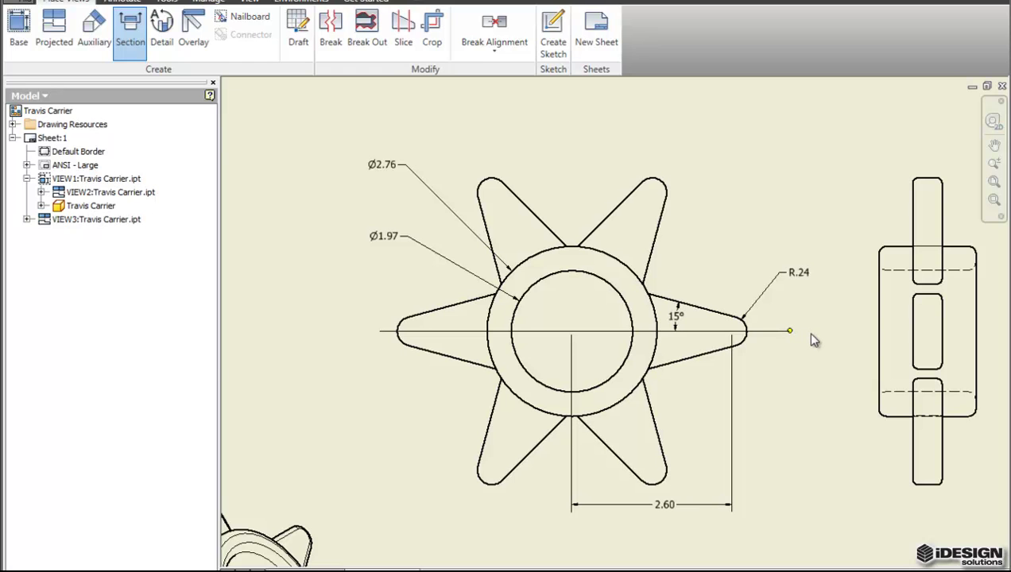
{"action": "left_click", "coordinate": [814, 340]}
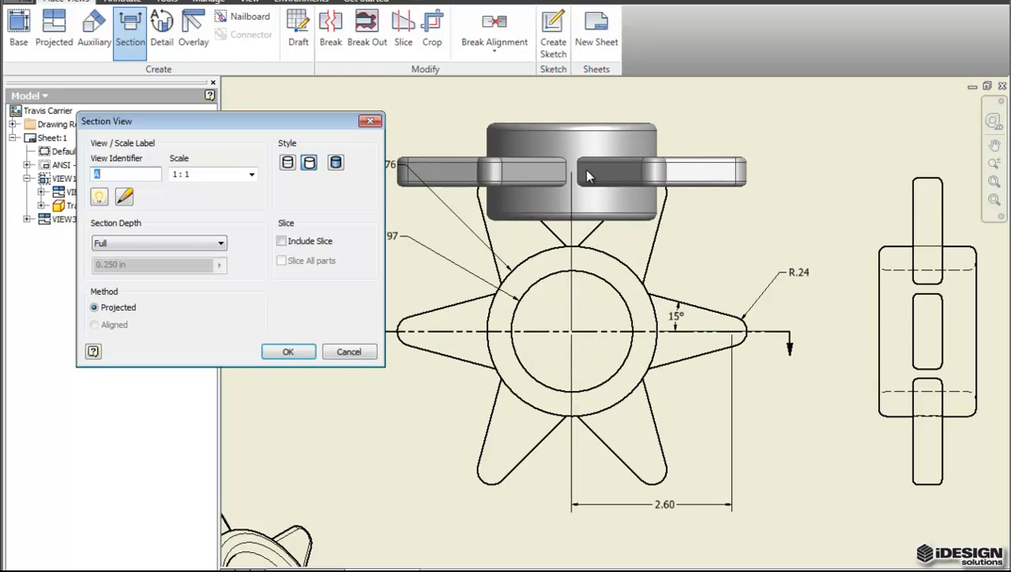
Place SECTION A-A at 1:1 above the star-shaped front view.
{"action": "scroll", "coordinate": [594, 300], "scroll_direction": "down", "scroll_amount": 5}
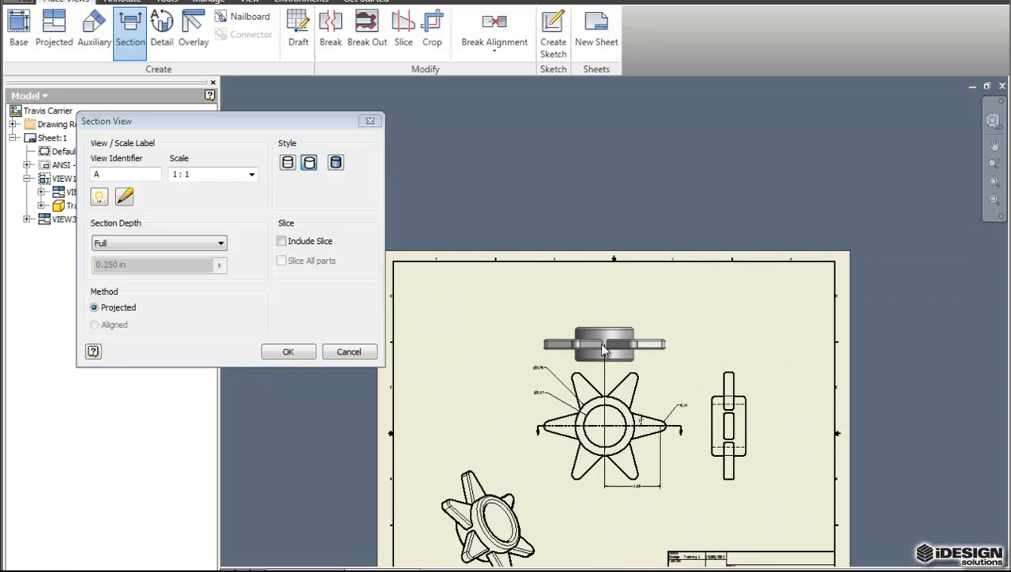
{"action": "scroll", "coordinate": [612, 286], "scroll_direction": "up", "scroll_amount": 4}
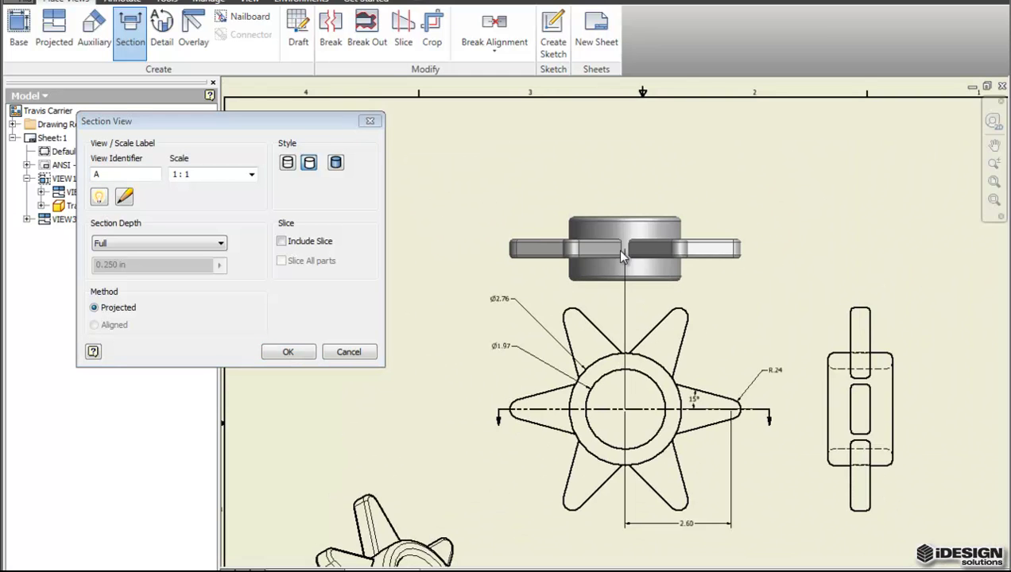
{"action": "left_click", "coordinate": [625, 223]}
{"action": "scroll", "coordinate": [604, 329], "scroll_direction": "up", "scroll_amount": 2}
{"action": "scroll", "coordinate": [557, 262], "scroll_direction": "down", "scroll_amount": 2}
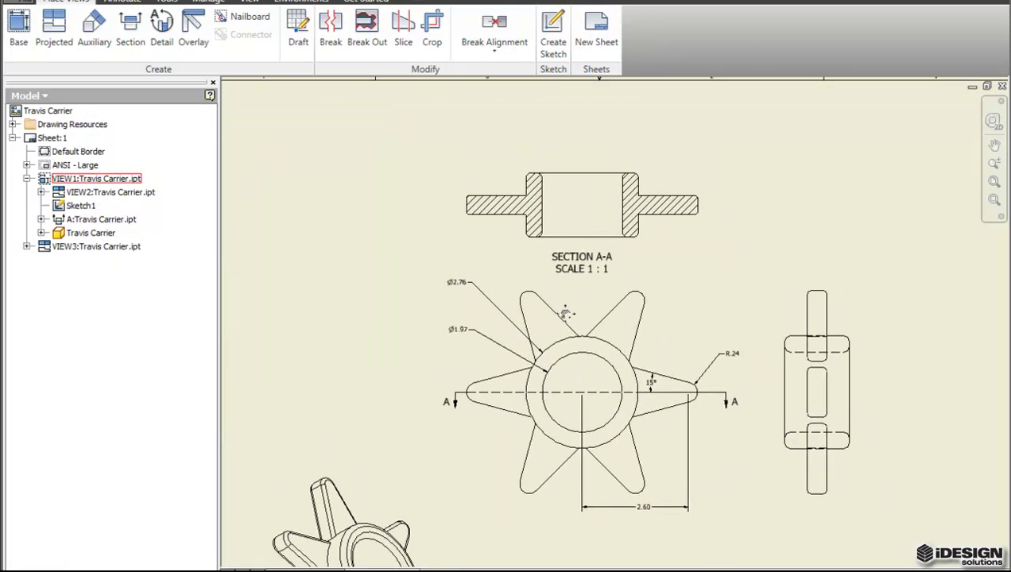
Retrieve the model dimensions shown on section view A-A.
{"action": "left_click", "coordinate": [555, 170]}
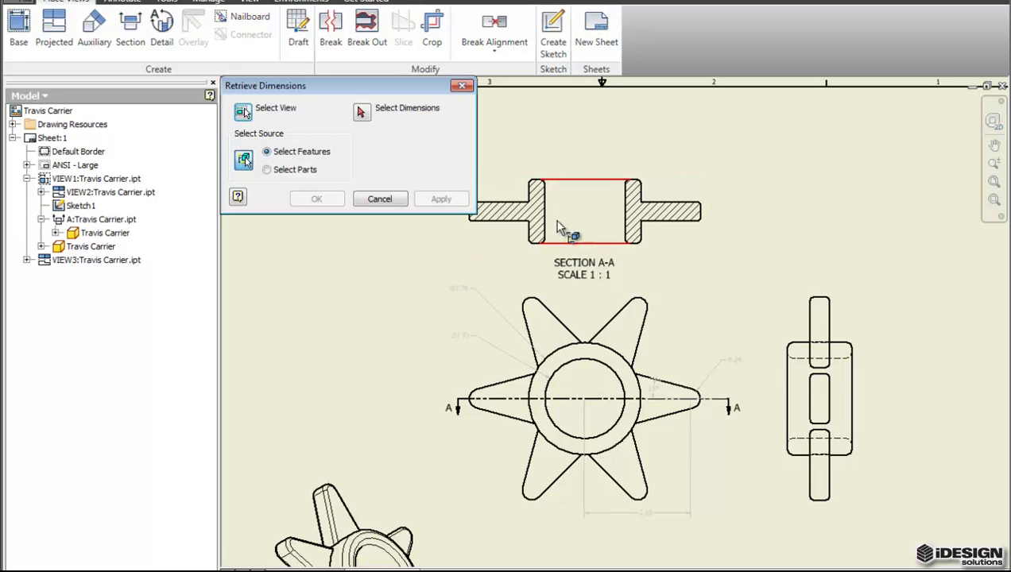
{"action": "left_click", "coordinate": [361, 111]}
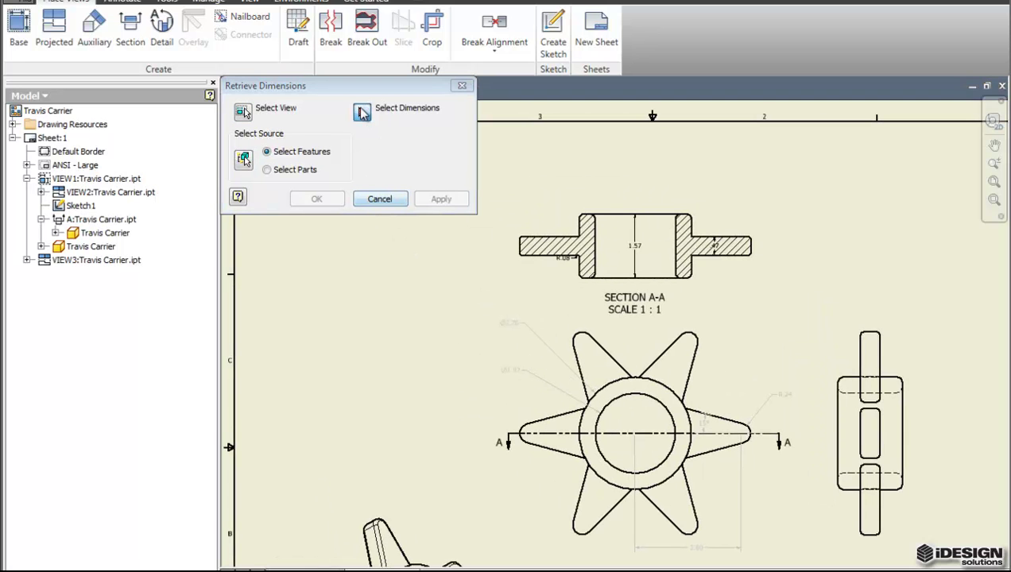
{"action": "left_click_drag", "start_coordinate": [512, 199], "coordinate": [789, 322]}
{"action": "left_click", "coordinate": [316, 198]}
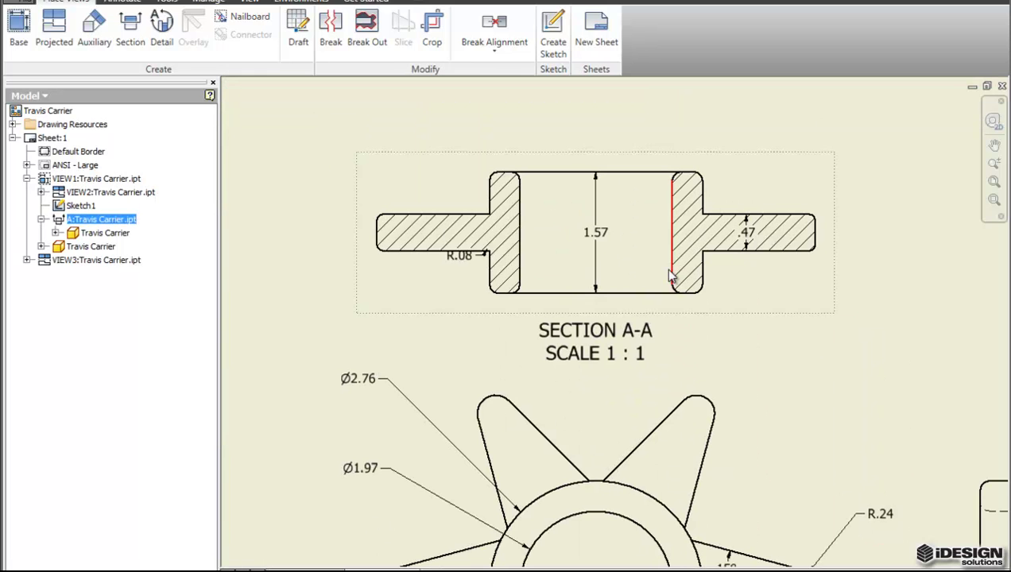
{"action": "scroll", "coordinate": [692, 254], "scroll_direction": "up", "scroll_amount": 3}
Stack .47 and 1.57 on the section's right side and move R.08 further left.
{"action": "left_click", "coordinate": [745, 250]}
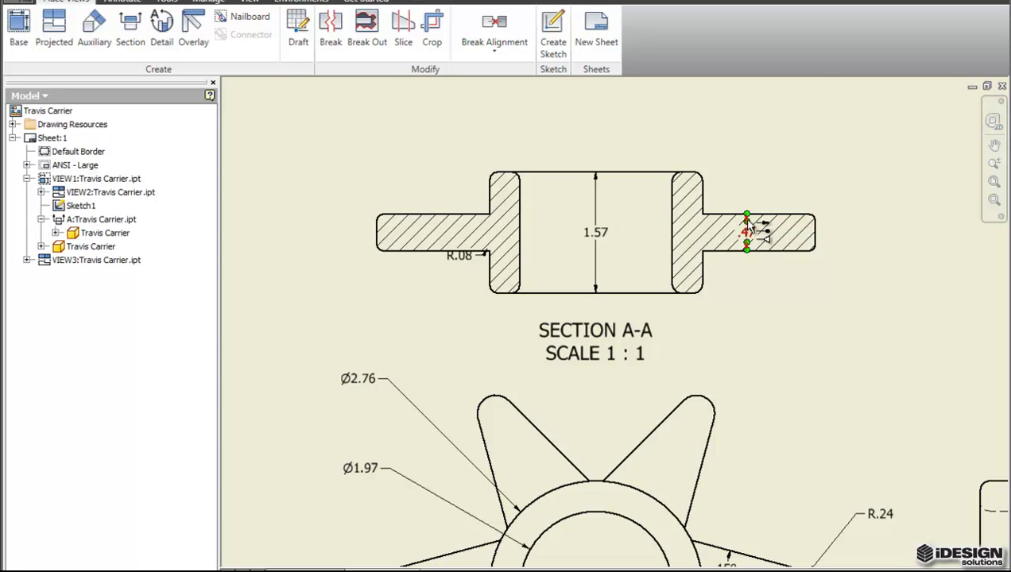
{"action": "left_click_drag", "start_coordinate": [750, 235], "coordinate": [845, 199]}
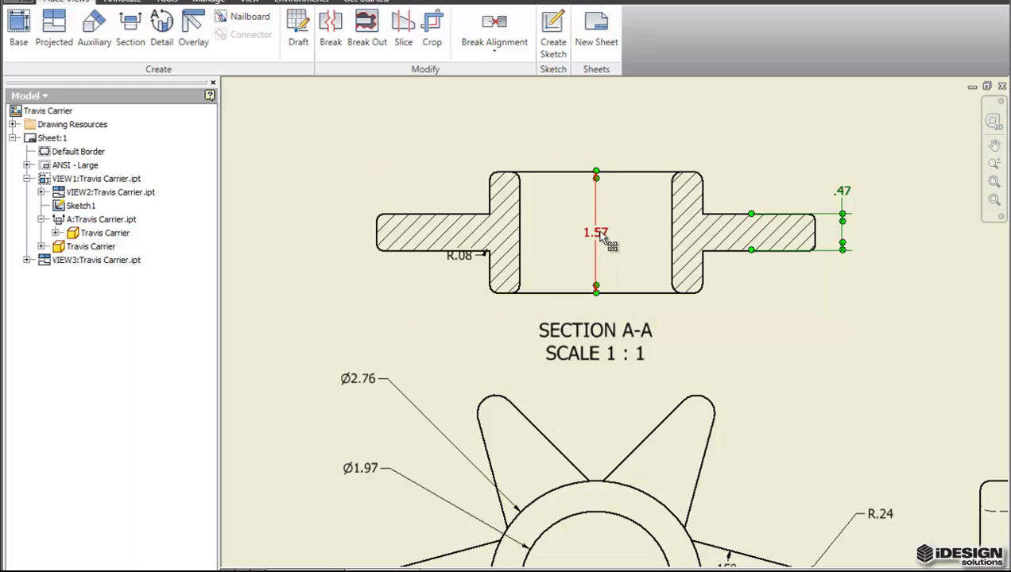
{"action": "left_click_drag", "start_coordinate": [600, 232], "coordinate": [872, 221]}
{"action": "left_click", "coordinate": [437, 296]}
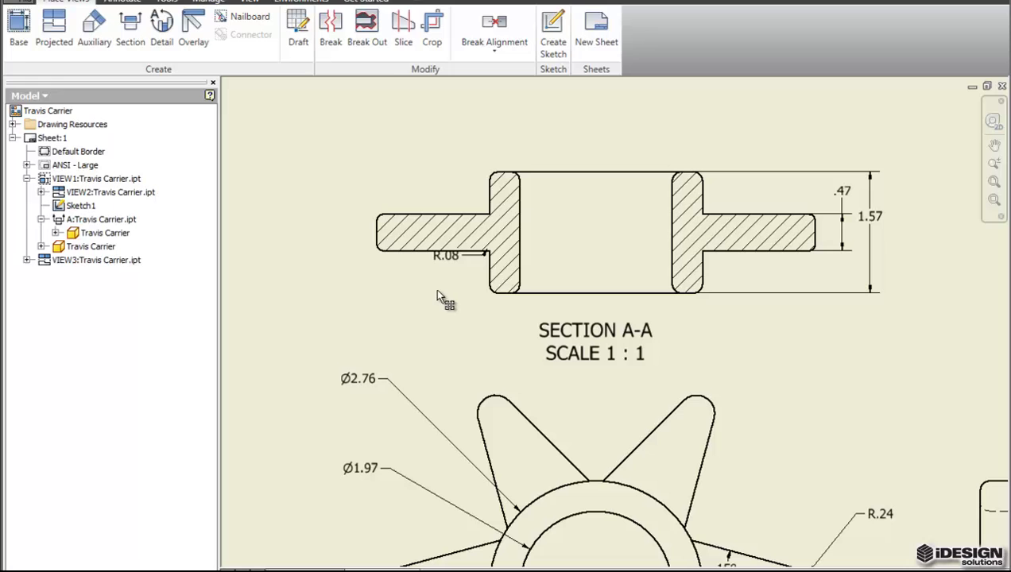
{"action": "left_click", "coordinate": [470, 262]}
{"action": "left_click", "coordinate": [447, 268]}
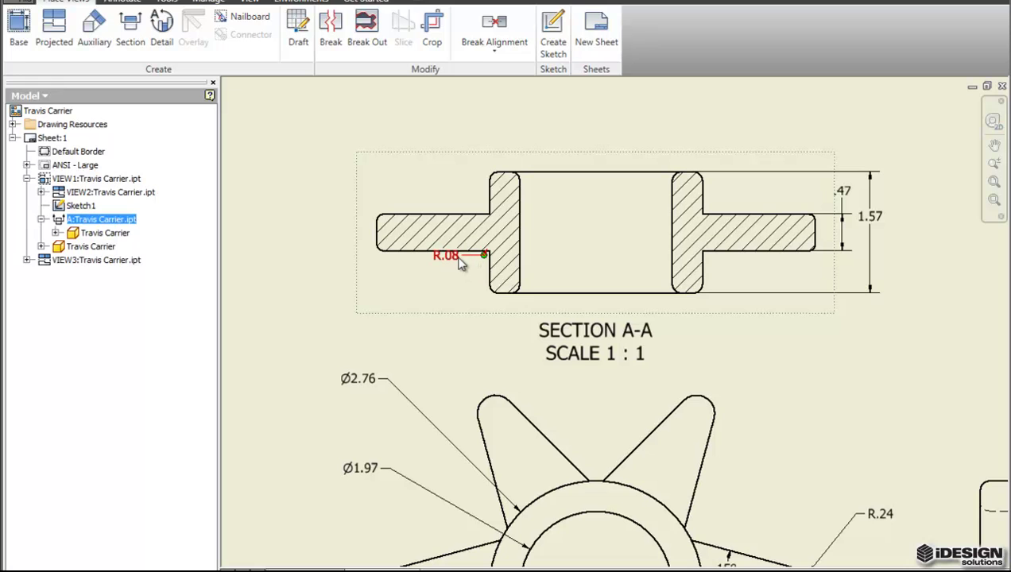
{"action": "left_click_drag", "start_coordinate": [448, 270], "coordinate": [350, 266]}
Recentre the sheet to show the title block and select isometric view VIEW3.
{"action": "scroll", "coordinate": [444, 345], "scroll_direction": "up", "scroll_amount": 2}
{"action": "scroll", "coordinate": [446, 349], "scroll_direction": "down", "scroll_amount": 6}
{"action": "middle_click_drag", "start_coordinate": [485, 270], "coordinate": [560, 174]}
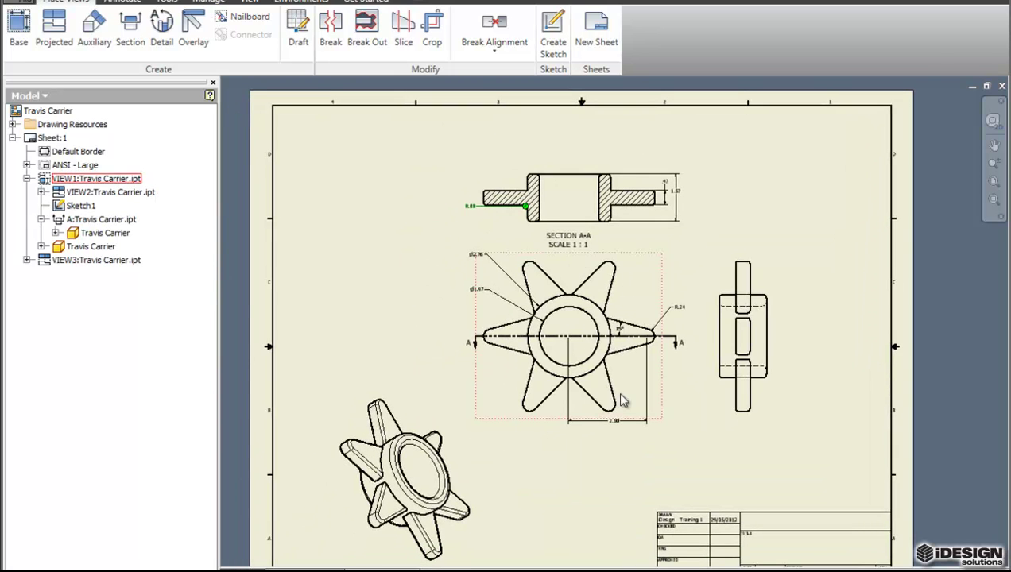
{"action": "middle_click_drag", "start_coordinate": [510, 444], "coordinate": [499, 423]}
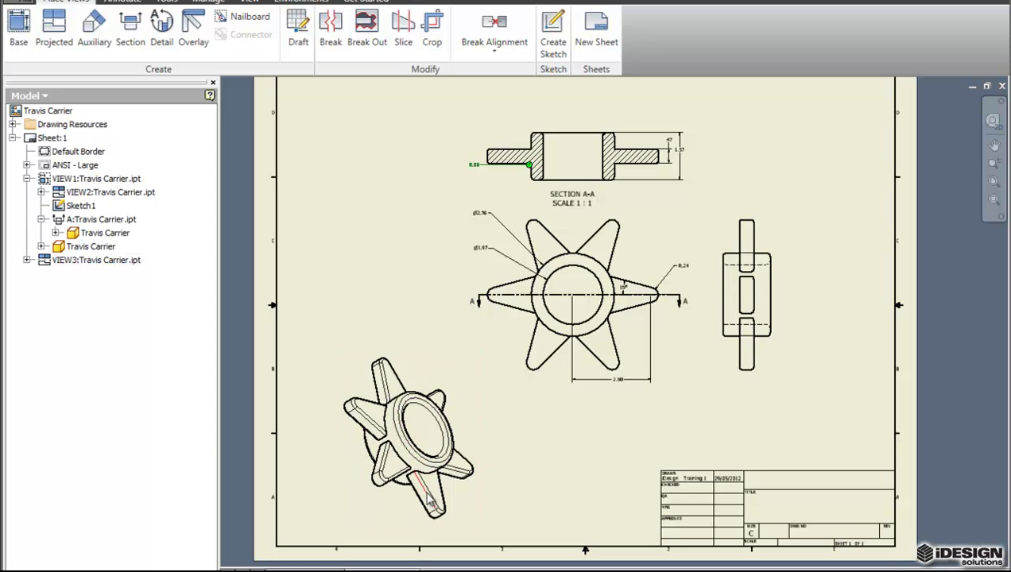
{"action": "left_click", "coordinate": [406, 454]}
{"action": "left_click", "coordinate": [405, 357]}
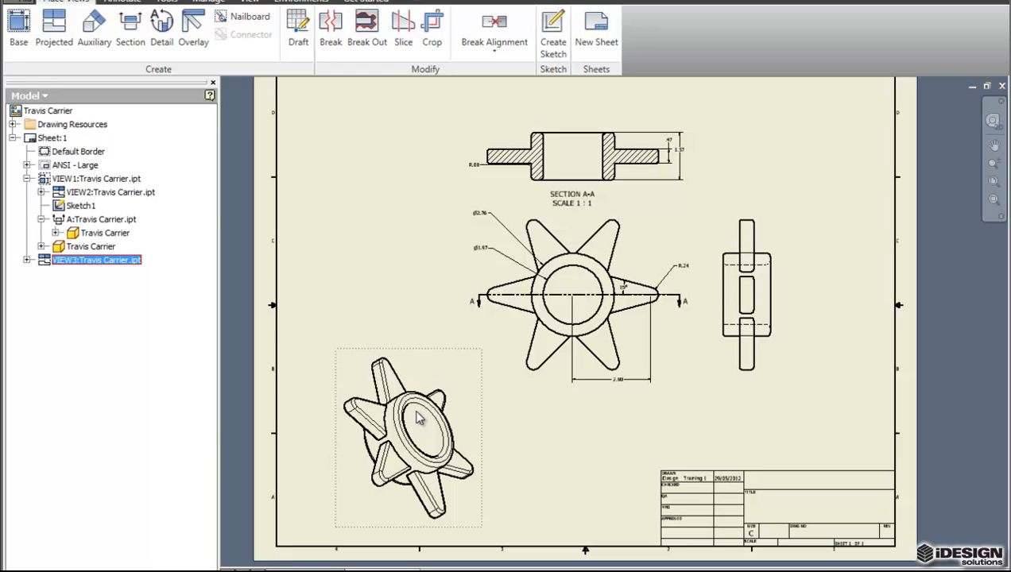
Switch isometric view VIEW3 to the Shaded display style.
{"action": "double_click", "coordinate": [419, 418]}
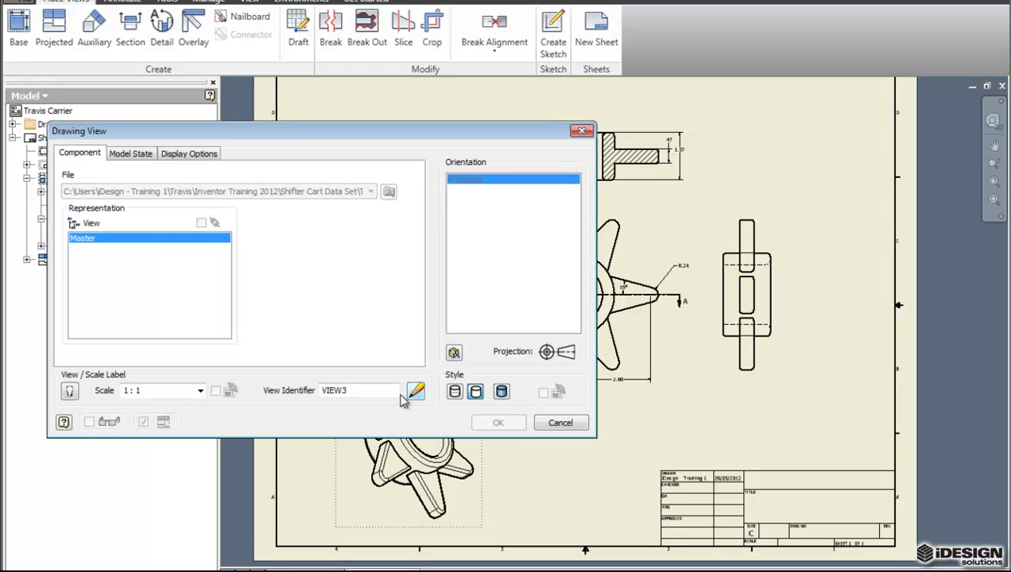
{"action": "left_click", "coordinate": [502, 392]}
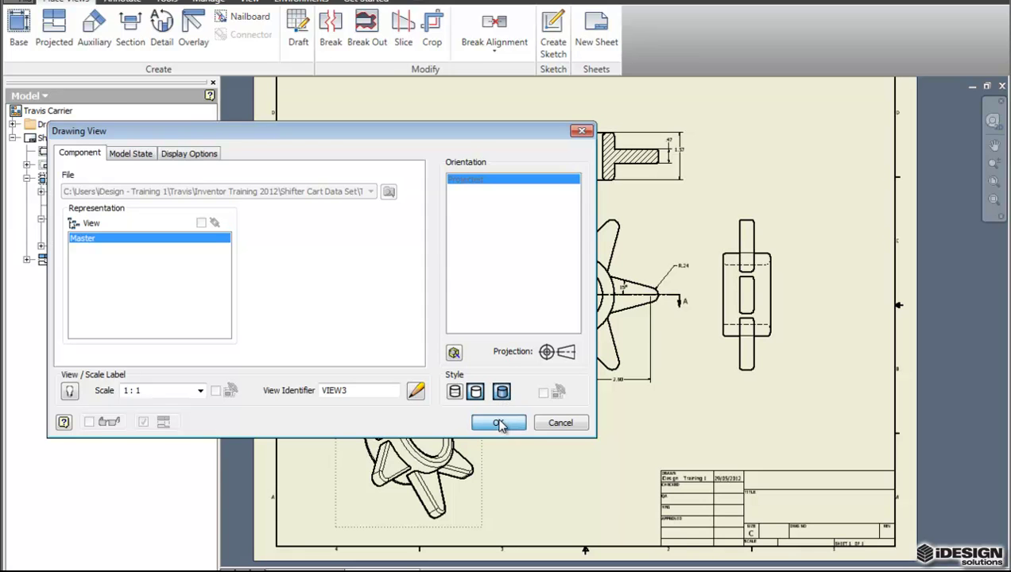
{"action": "left_click", "coordinate": [498, 422]}
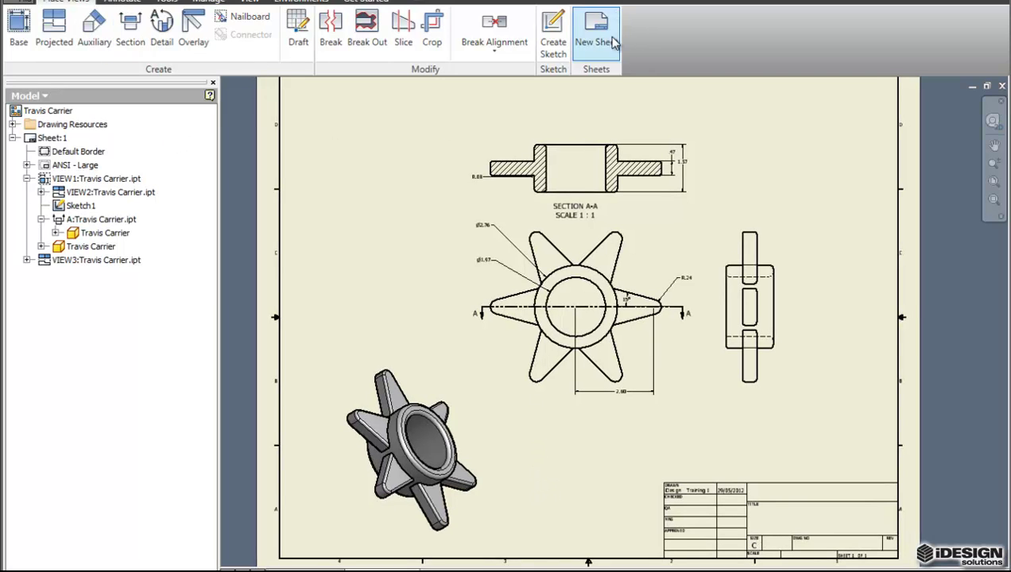
Preview baseline dimensions 2.20, 1.10 and 1.65 from section A-A's top edge and left flange.
{"action": "left_click", "coordinate": [112, 2]}
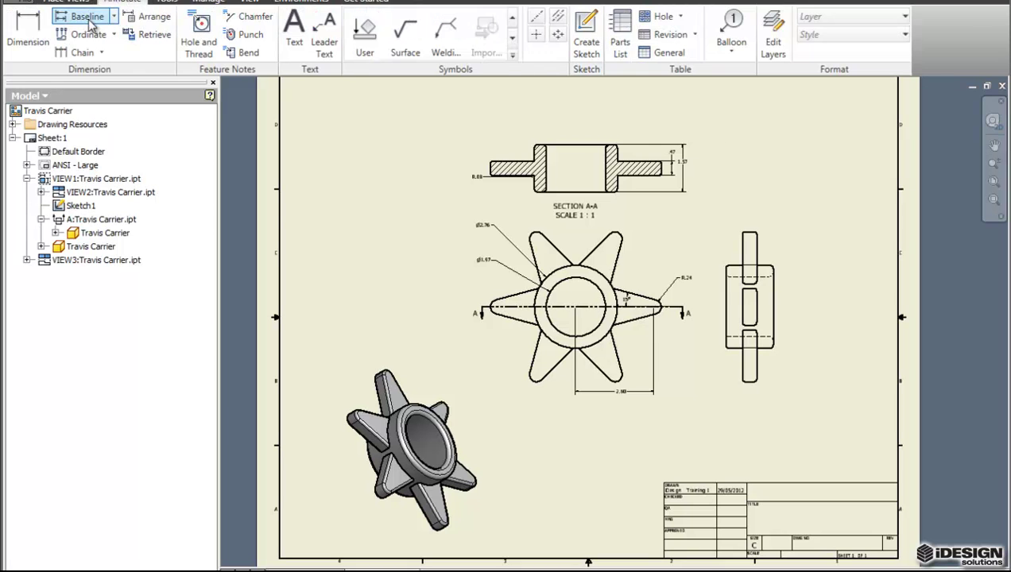
{"action": "left_click", "coordinate": [85, 19]}
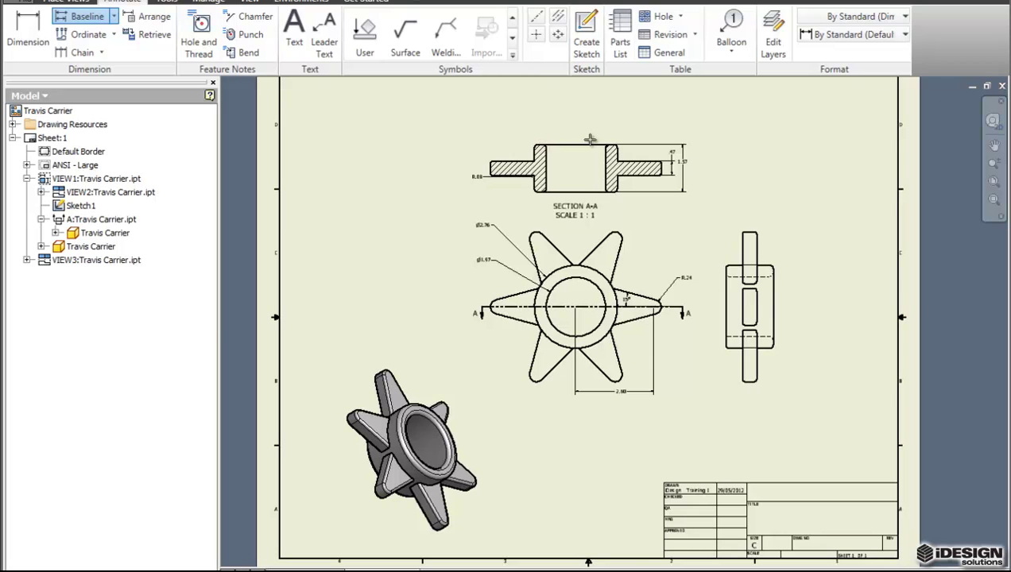
{"action": "scroll", "coordinate": [589, 140], "scroll_direction": "down", "scroll_amount": 5}
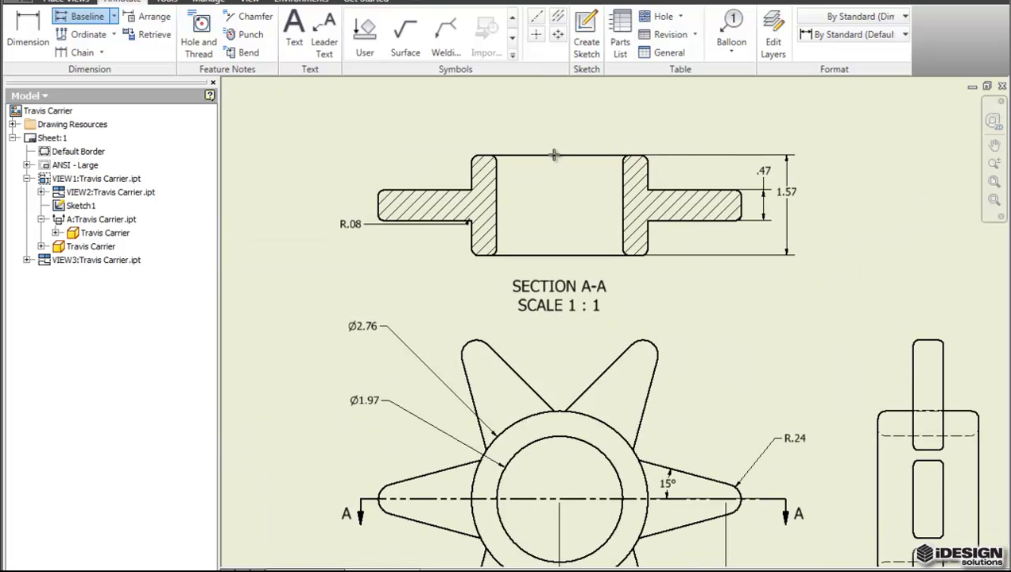
{"action": "scroll", "coordinate": [554, 155], "scroll_direction": "down", "scroll_amount": 3}
{"action": "scroll", "coordinate": [559, 339], "scroll_direction": "up", "scroll_amount": 3}
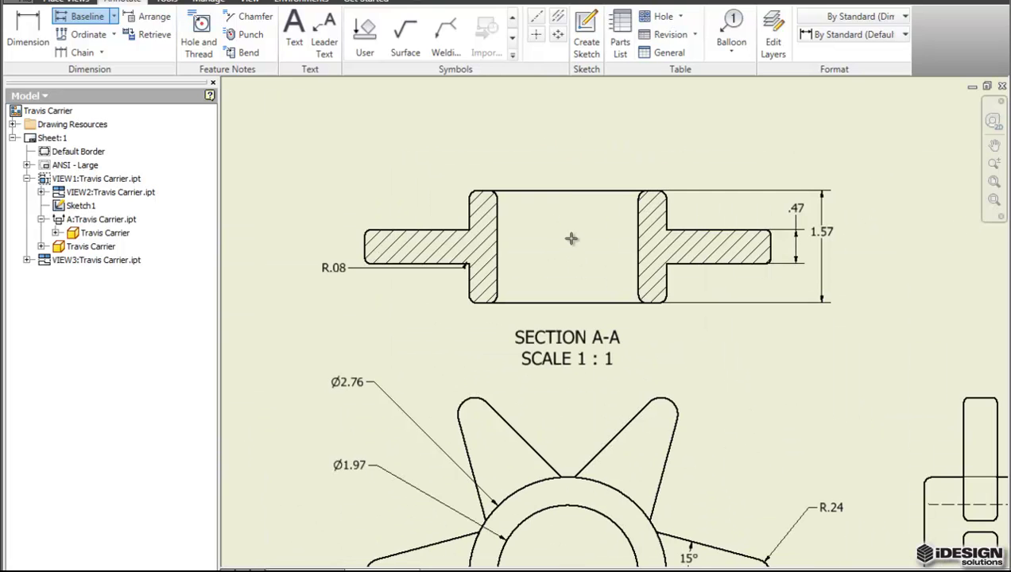
{"action": "left_click", "coordinate": [562, 191]}
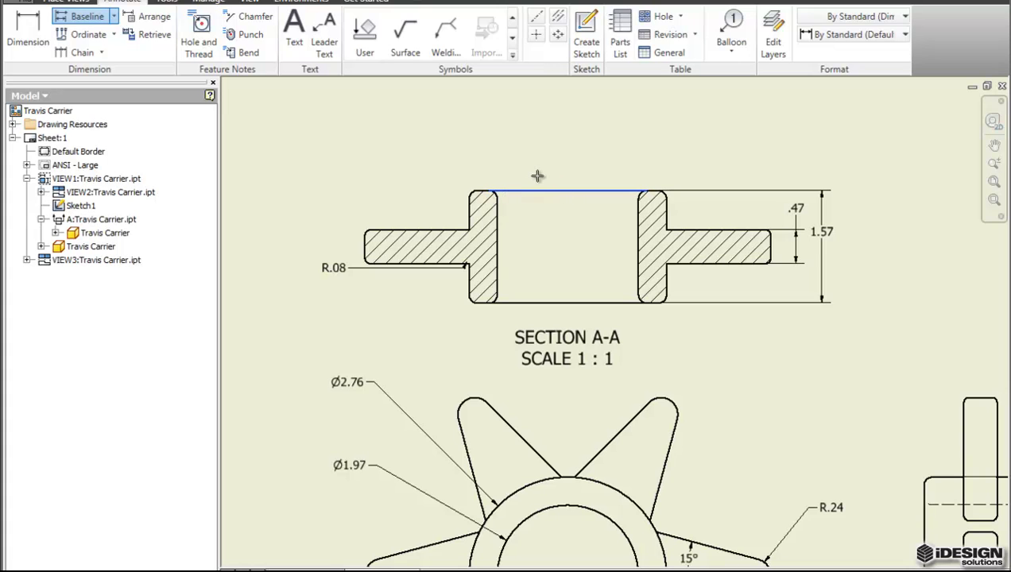
{"action": "key", "text": "Return"}
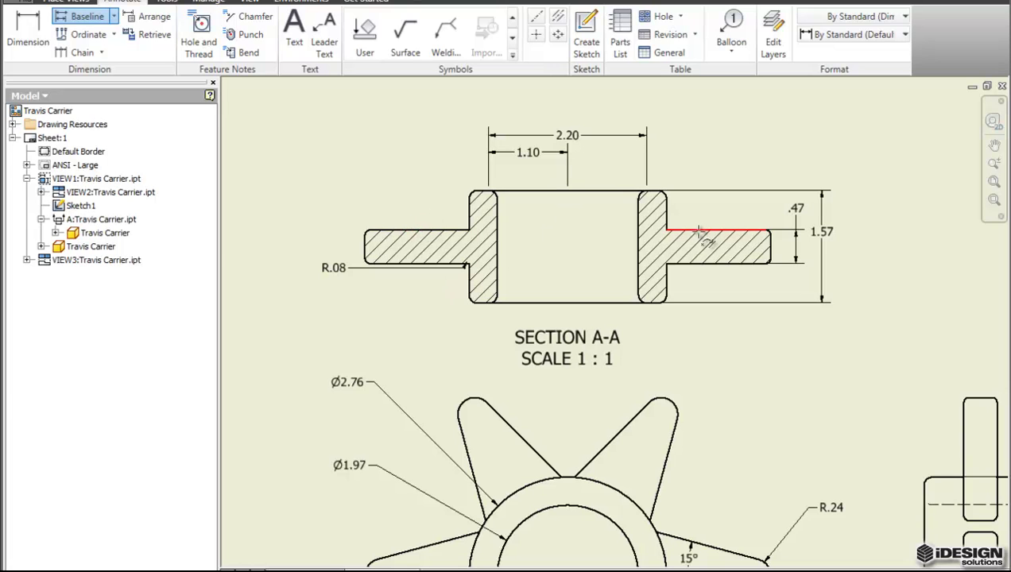
{"action": "left_click", "coordinate": [411, 230]}
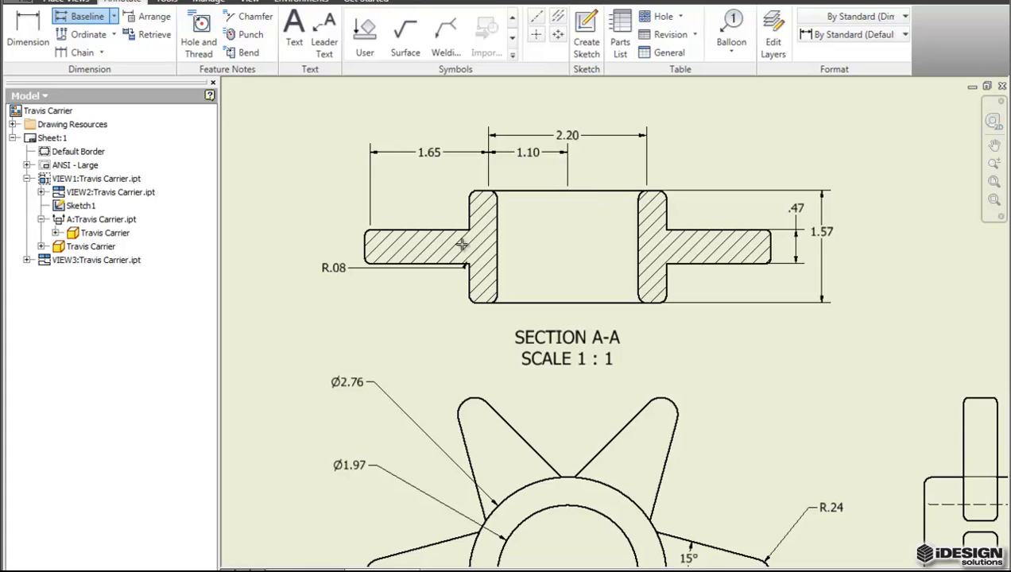
End baseline dimensioning and set the 1.57 and .47 dimensions to Default - mm (ANSI).
{"action": "key", "text": "Escape"}
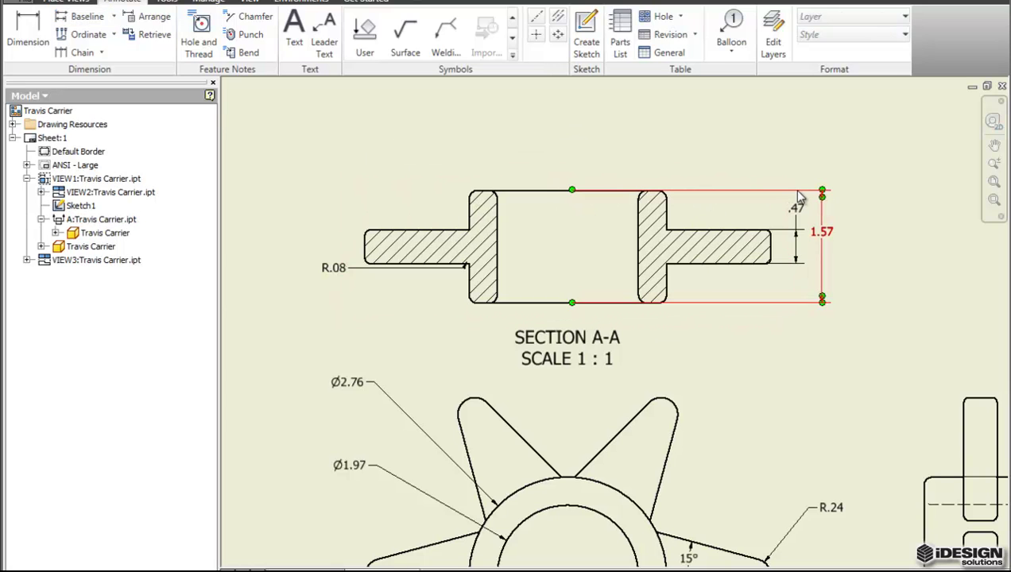
{"action": "left_click", "coordinate": [799, 197]}
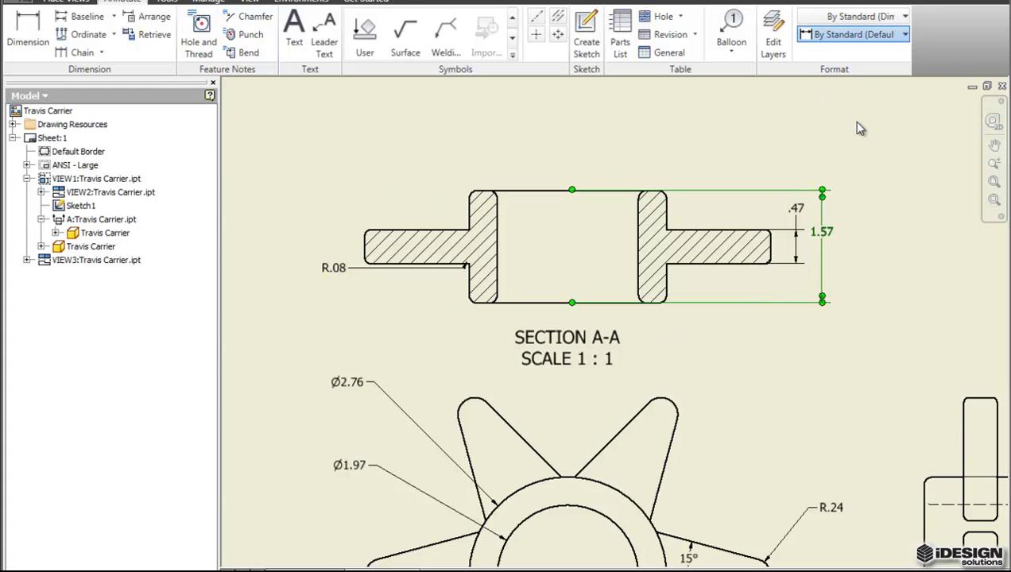
{"action": "key", "text": "Down"}
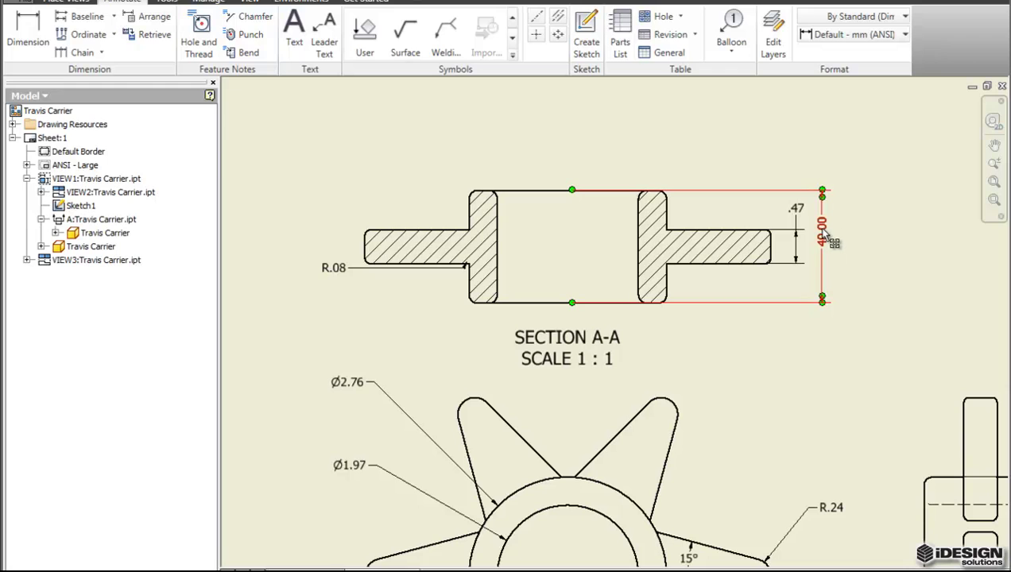
{"action": "left_click", "coordinate": [796, 209]}
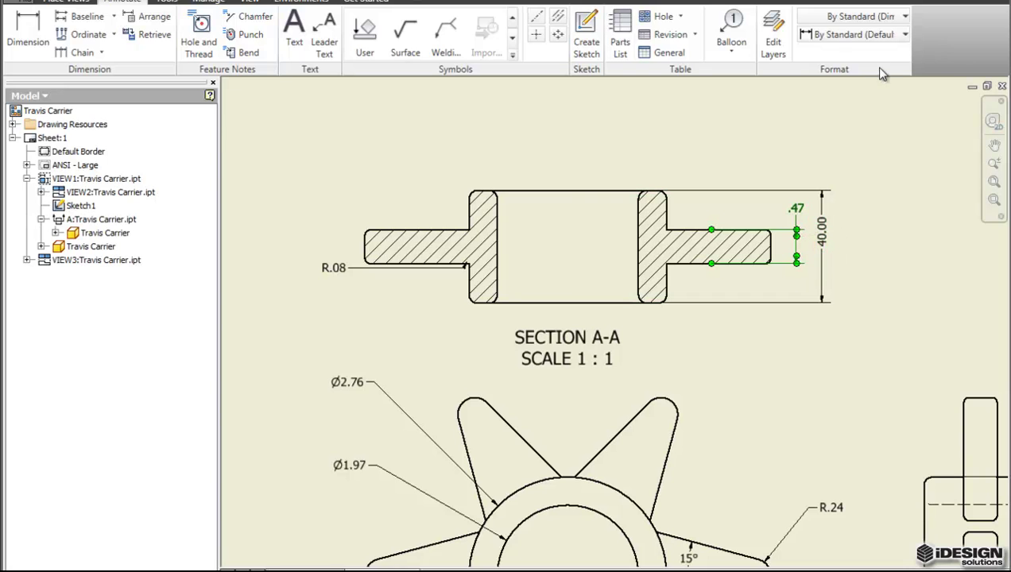
{"action": "key", "text": "Down"}
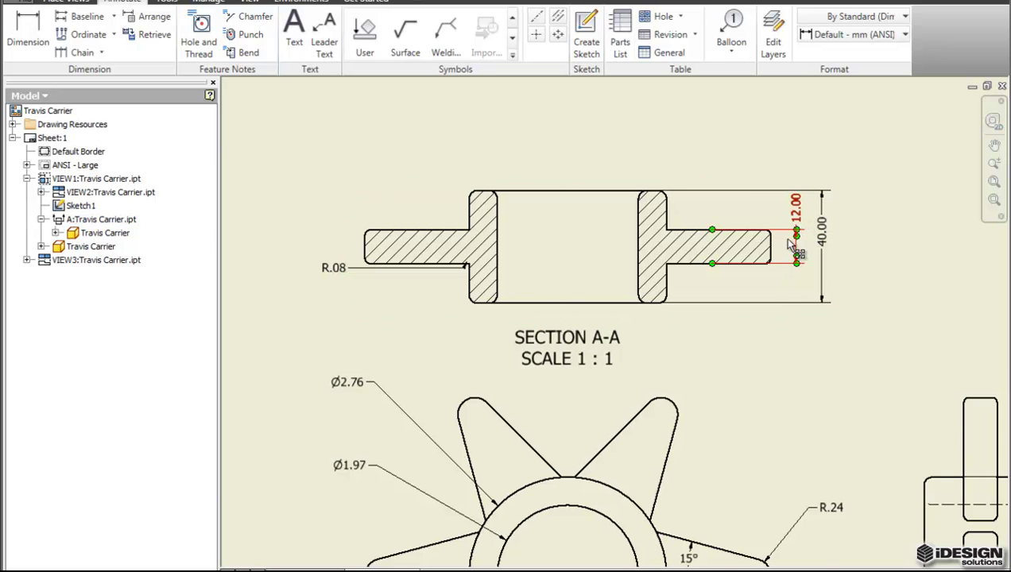
Change the star view's Ø2.76 dimension to the Default - mm (ANSI) style.
{"action": "middle_click_drag", "start_coordinate": [749, 374], "coordinate": [741, 259]}
{"action": "scroll", "coordinate": [740, 259], "scroll_direction": "down", "scroll_amount": 2}
{"action": "scroll", "coordinate": [707, 388], "scroll_direction": "up", "scroll_amount": 3}
{"action": "scroll", "coordinate": [696, 404], "scroll_direction": "up", "scroll_amount": 1}
{"action": "middle_click_drag", "start_coordinate": [695, 404], "coordinate": [723, 415]}
{"action": "left_click", "coordinate": [372, 192]}
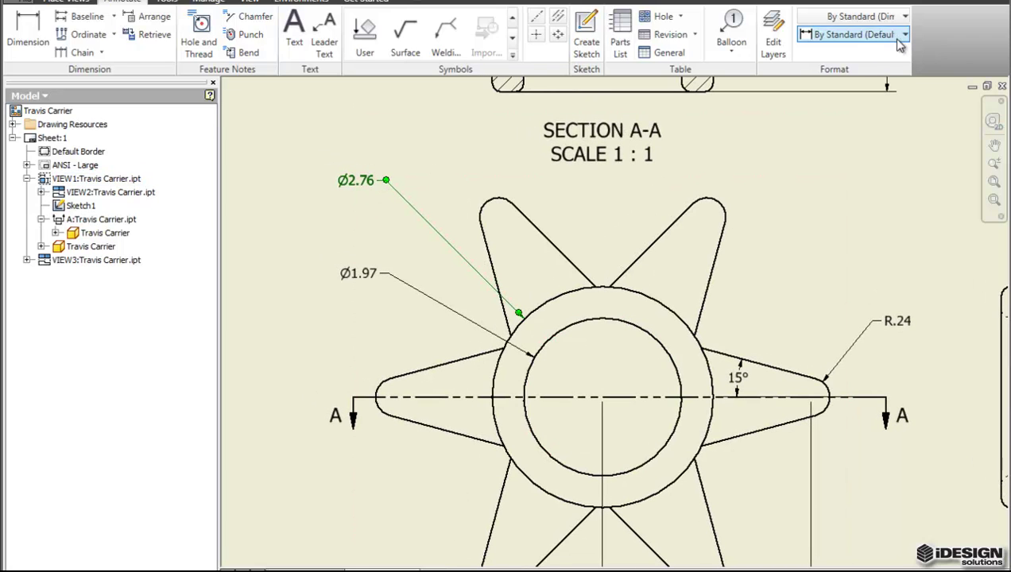
{"action": "left_click", "coordinate": [894, 128]}
Switch the Ø1.97 and R.24 dimensions to Default - mm (ANSI).
{"action": "left_click", "coordinate": [367, 286]}
{"action": "left_click", "coordinate": [882, 36]}
{"action": "left_click", "coordinate": [866, 127]}
{"action": "left_click", "coordinate": [741, 386]}
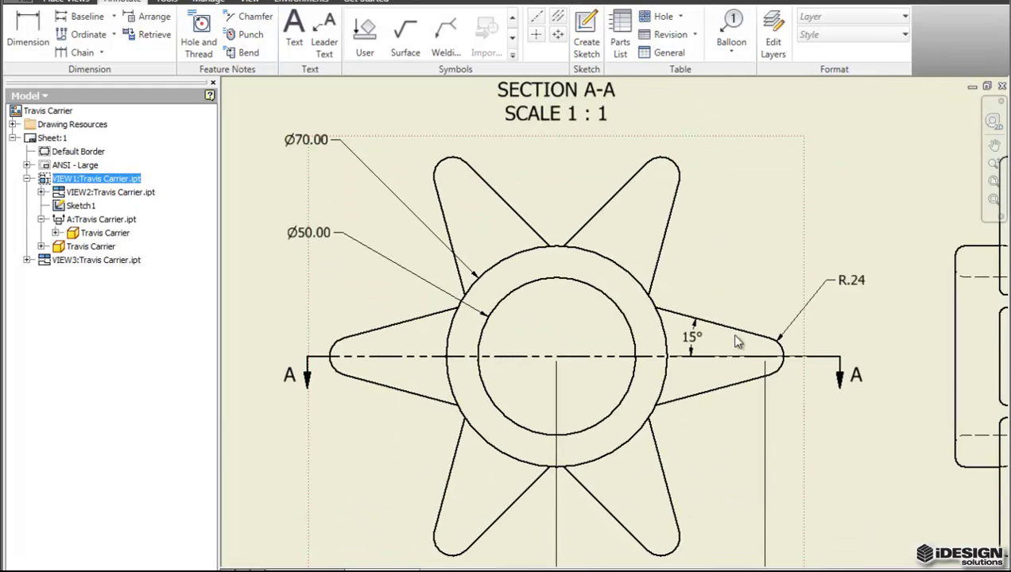
{"action": "left_click", "coordinate": [858, 286]}
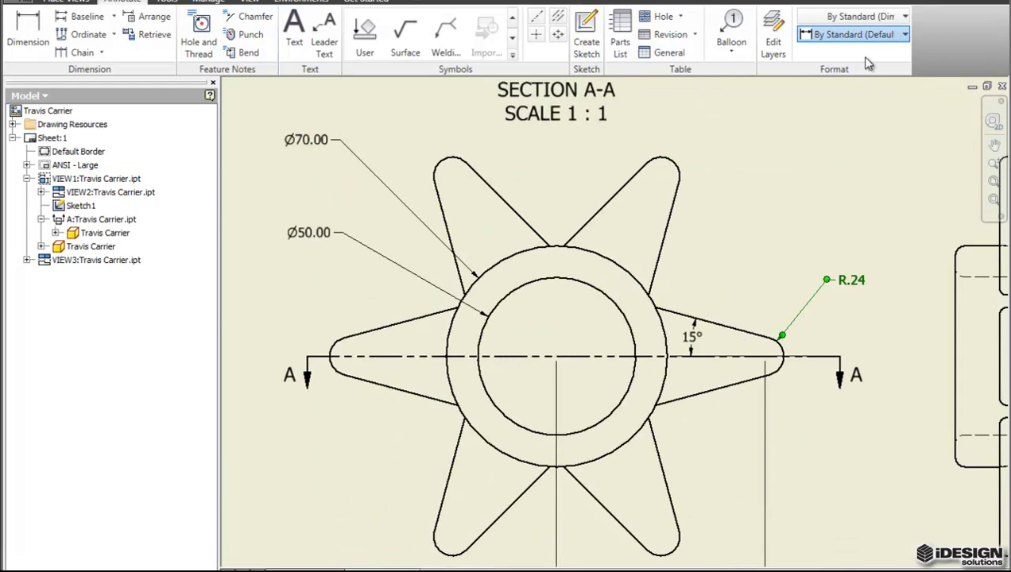
{"action": "left_click", "coordinate": [878, 123]}
Zoom and pan to show the whole star view and title block.
{"action": "scroll", "coordinate": [654, 265], "scroll_direction": "up", "scroll_amount": 2}
{"action": "scroll", "coordinate": [664, 274], "scroll_direction": "down", "scroll_amount": 5}
{"action": "scroll", "coordinate": [665, 316], "scroll_direction": "up", "scroll_amount": 3}
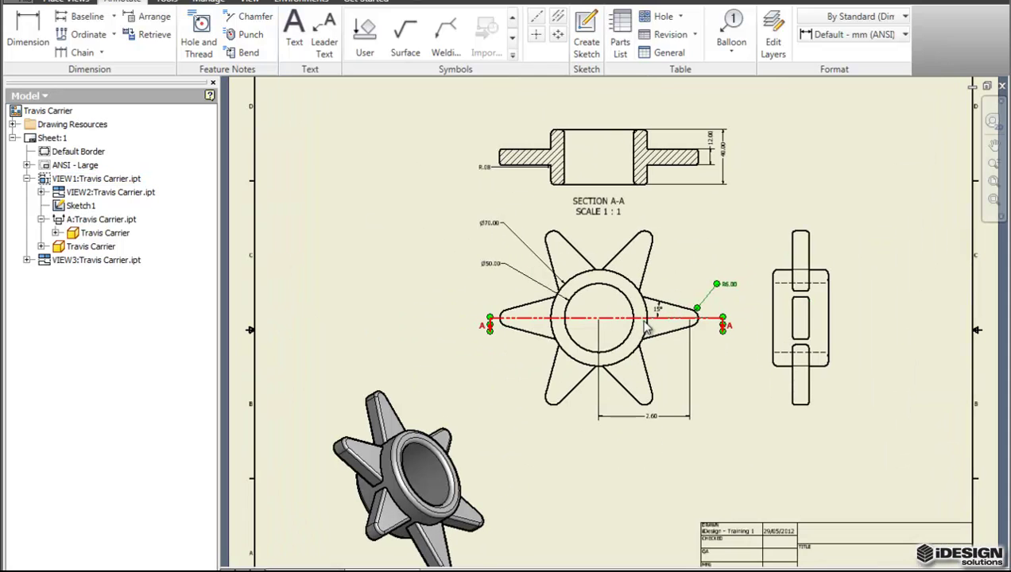
{"action": "scroll", "coordinate": [628, 344], "scroll_direction": "down", "scroll_amount": 3}
{"action": "scroll", "coordinate": [590, 377], "scroll_direction": "up", "scroll_amount": 3}
{"action": "scroll", "coordinate": [672, 484], "scroll_direction": "up", "scroll_amount": 1}
{"action": "scroll", "coordinate": [637, 480], "scroll_direction": "down", "scroll_amount": 1}
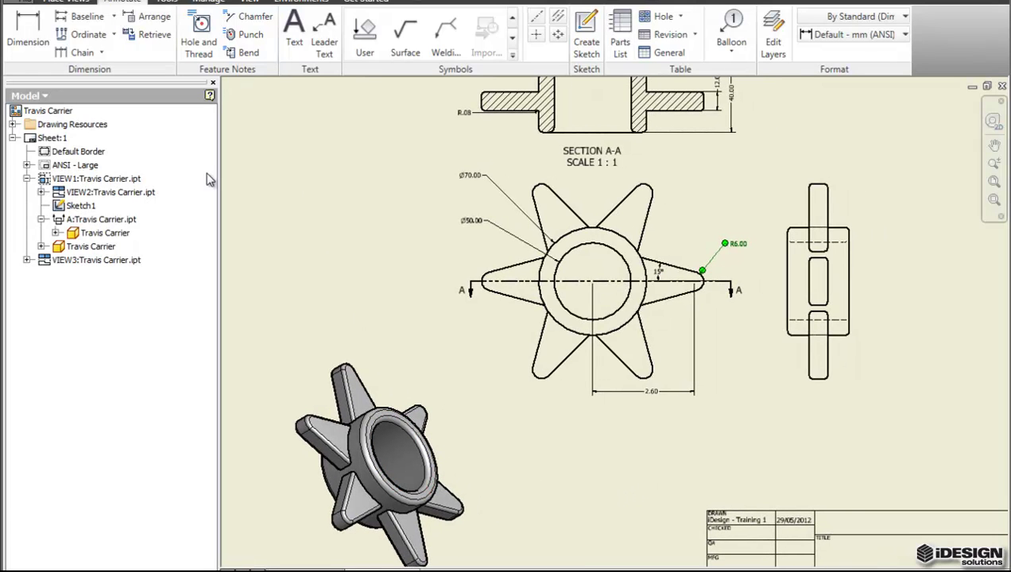
{"action": "scroll", "coordinate": [342, 275], "scroll_direction": "up", "scroll_amount": 1}
{"action": "scroll", "coordinate": [373, 282], "scroll_direction": "up", "scroll_amount": 2}
{"action": "scroll", "coordinate": [377, 281], "scroll_direction": "down", "scroll_amount": 2}
{"action": "middle_click_drag", "start_coordinate": [402, 270], "coordinate": [388, 250]}
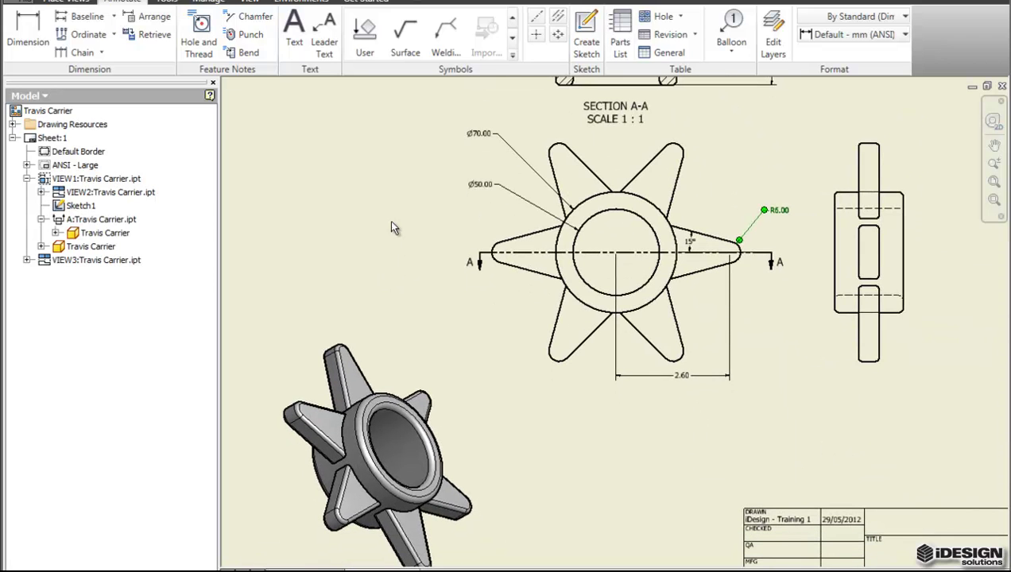
In the star carrier part, change the ring's Fillet3 radius from 3 mm to 2 mm.
{"action": "key", "text": "ctrl+Tab"}
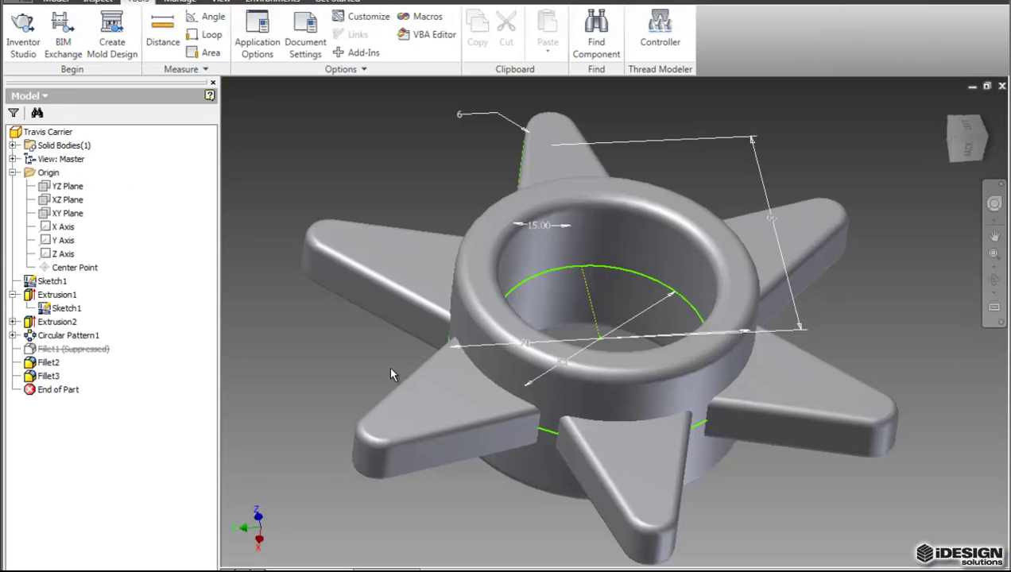
{"action": "middle_click_drag", "start_coordinate": [536, 495], "coordinate": [536, 518]}
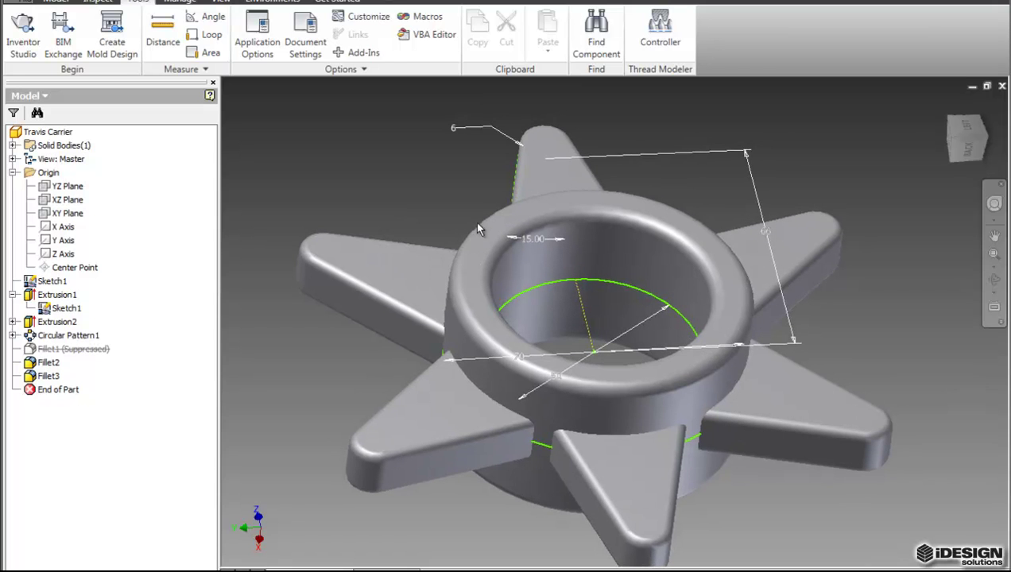
{"action": "double_click", "coordinate": [620, 398]}
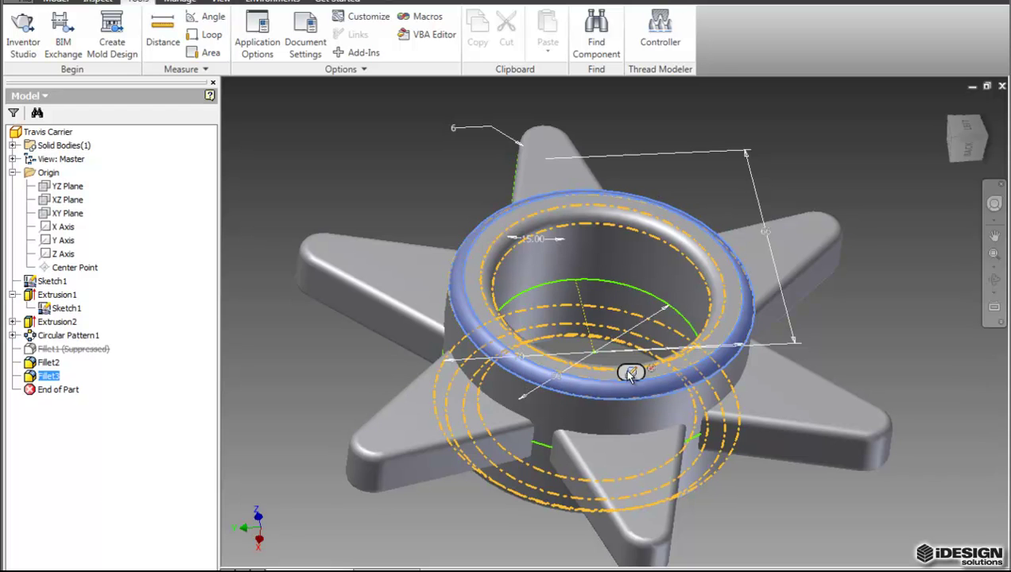
{"action": "key", "text": "Escape"}
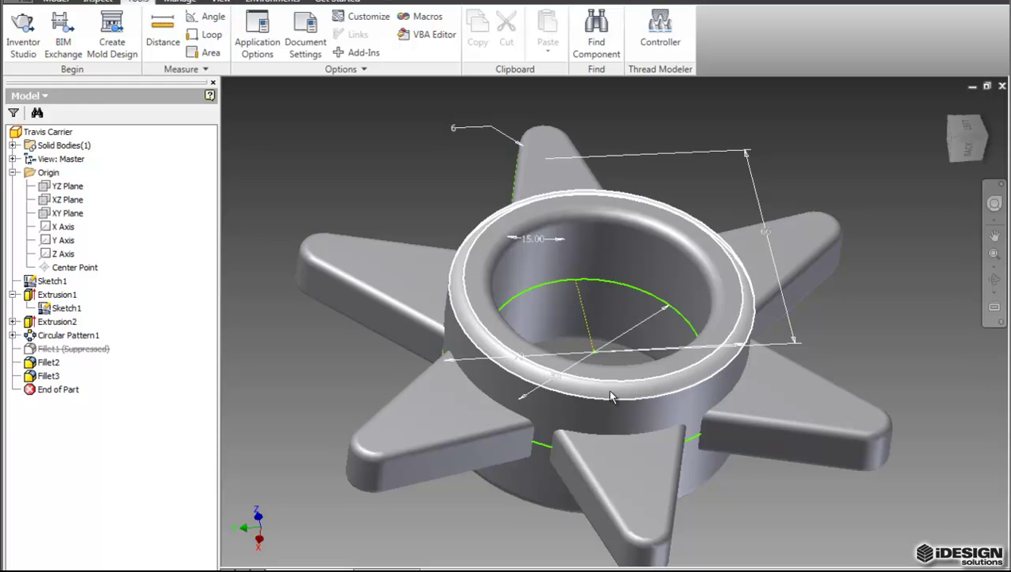
{"action": "left_click", "coordinate": [616, 393]}
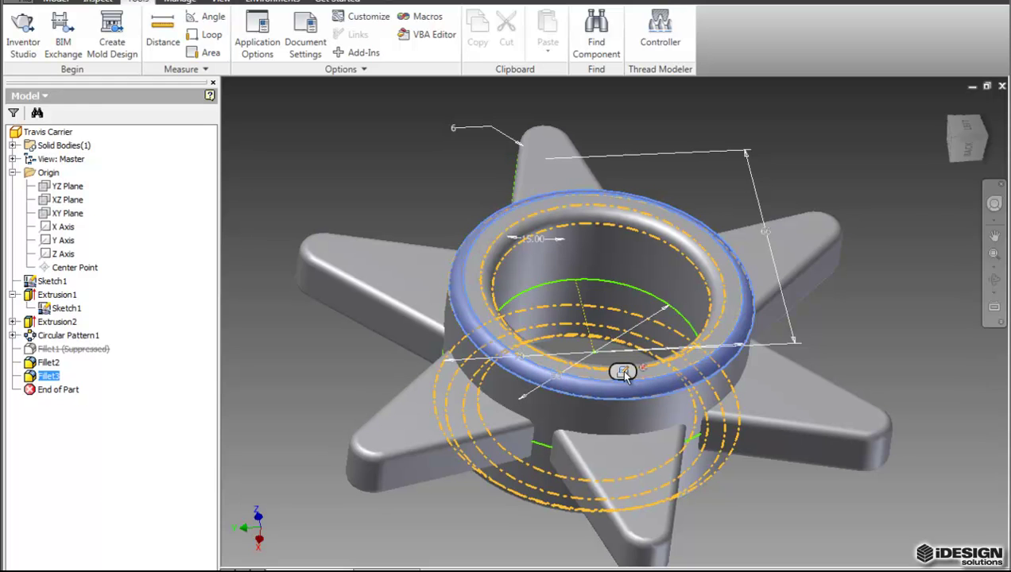
{"action": "left_click", "coordinate": [622, 372]}
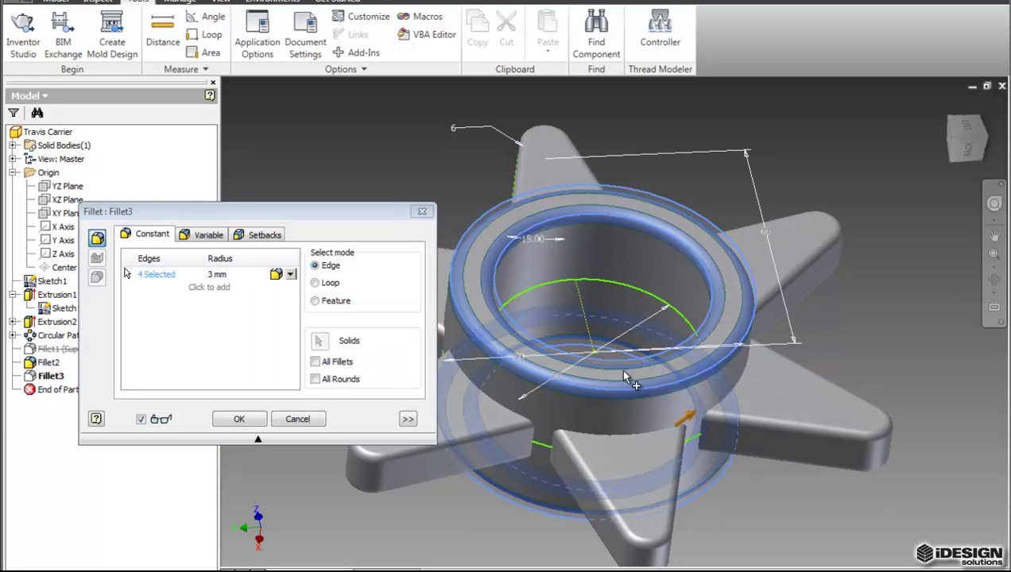
{"action": "left_click", "coordinate": [217, 276]}
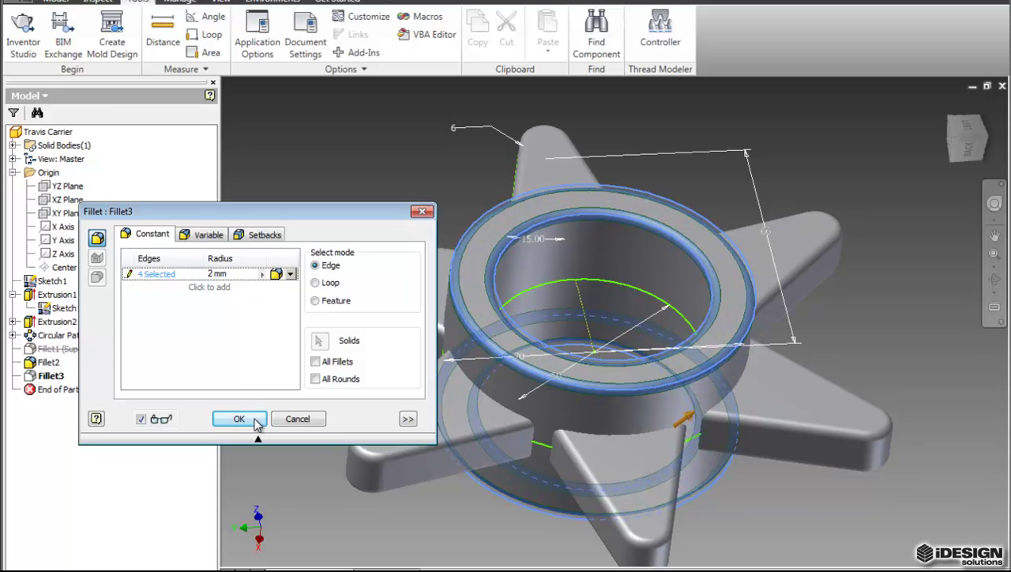
{"action": "left_click", "coordinate": [254, 425]}
{"action": "scroll", "coordinate": [447, 329], "scroll_direction": "down", "scroll_amount": 1}
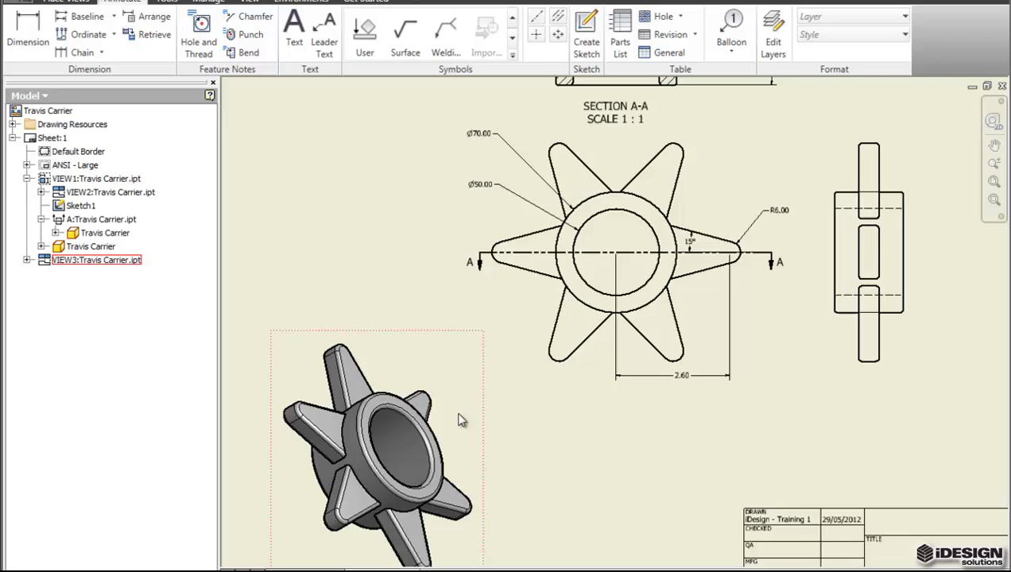
Pan the drawing sheet to show the refreshed views and the SECTION A-A label.
{"action": "middle_click_drag", "start_coordinate": [462, 420], "coordinate": [460, 352]}
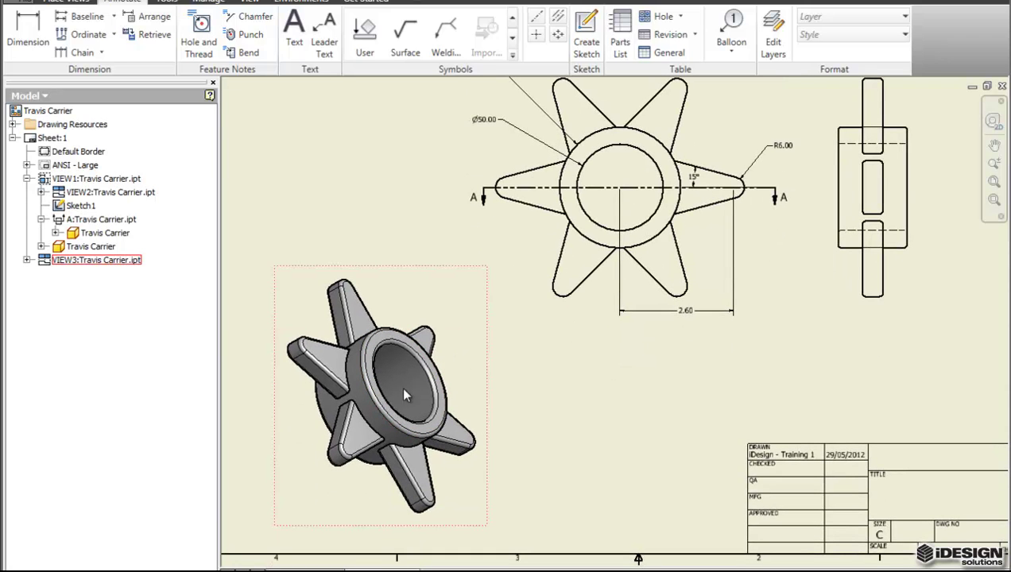
{"action": "middle_click_drag", "start_coordinate": [587, 400], "coordinate": [562, 440]}
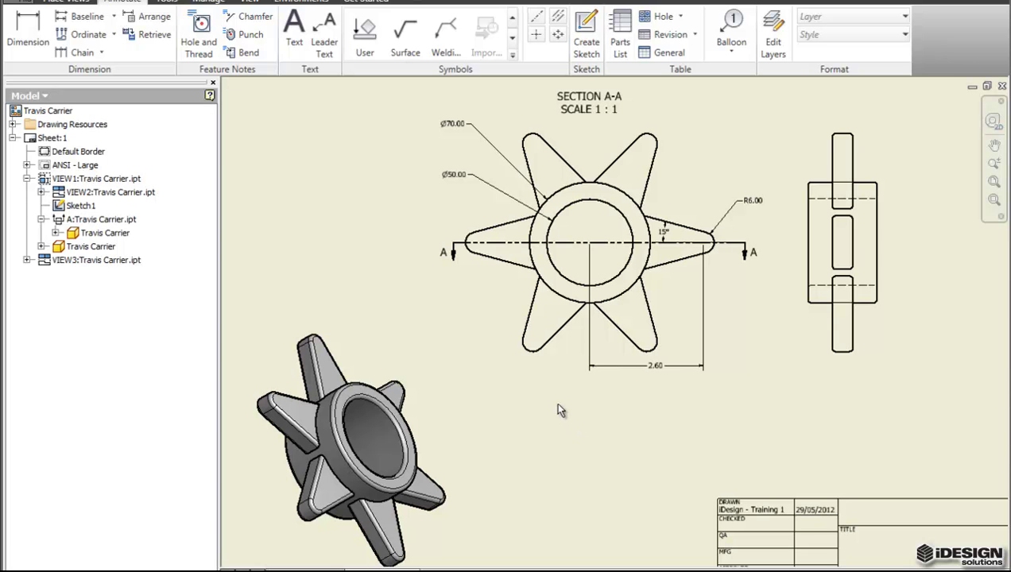